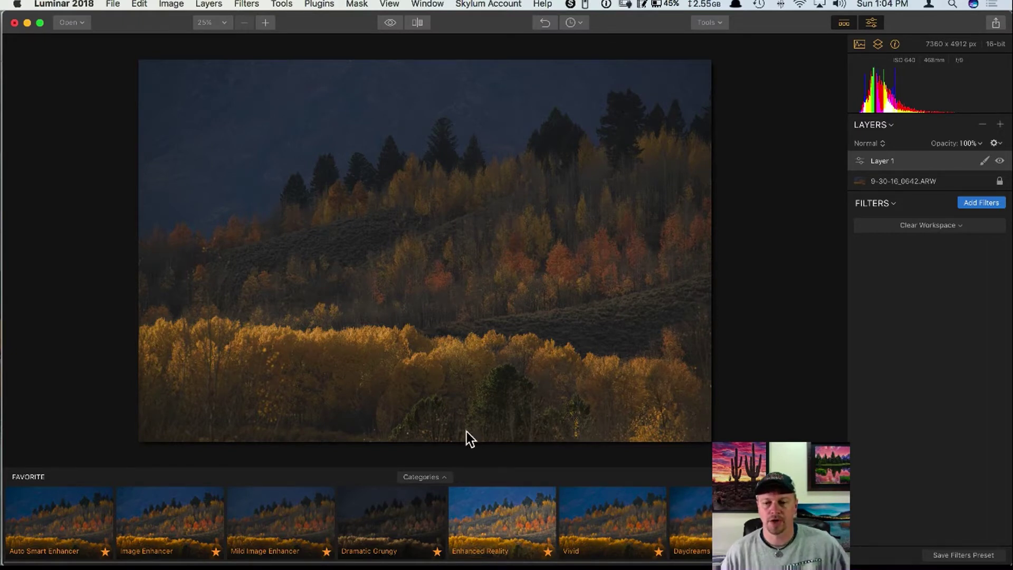
- Apply the Image Enhancer preset to the aspen photo, trying lower strength and opacity before keeping 100%
left_click(443, 478)
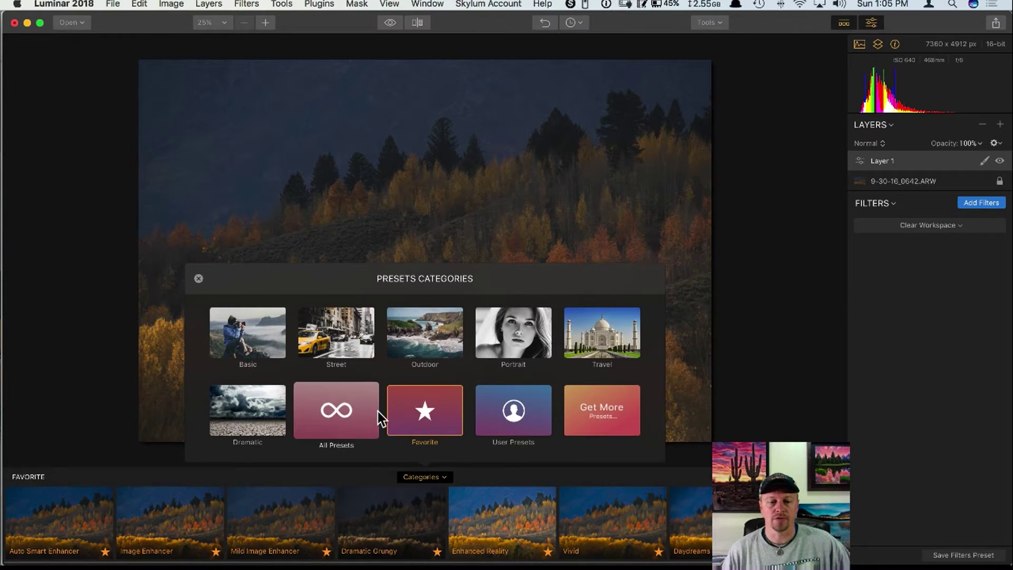
left_click(164, 515)
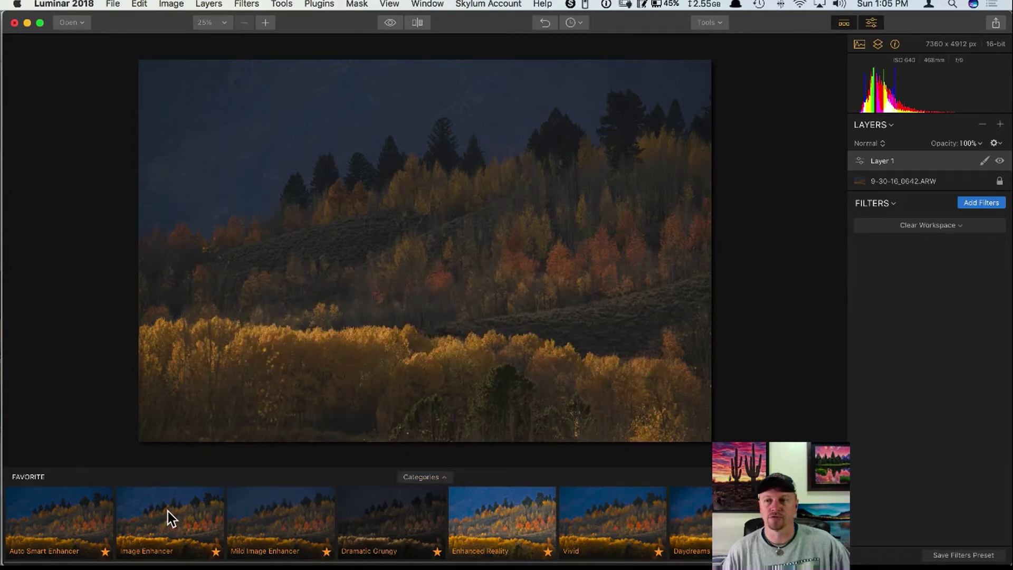
left_click(169, 510)
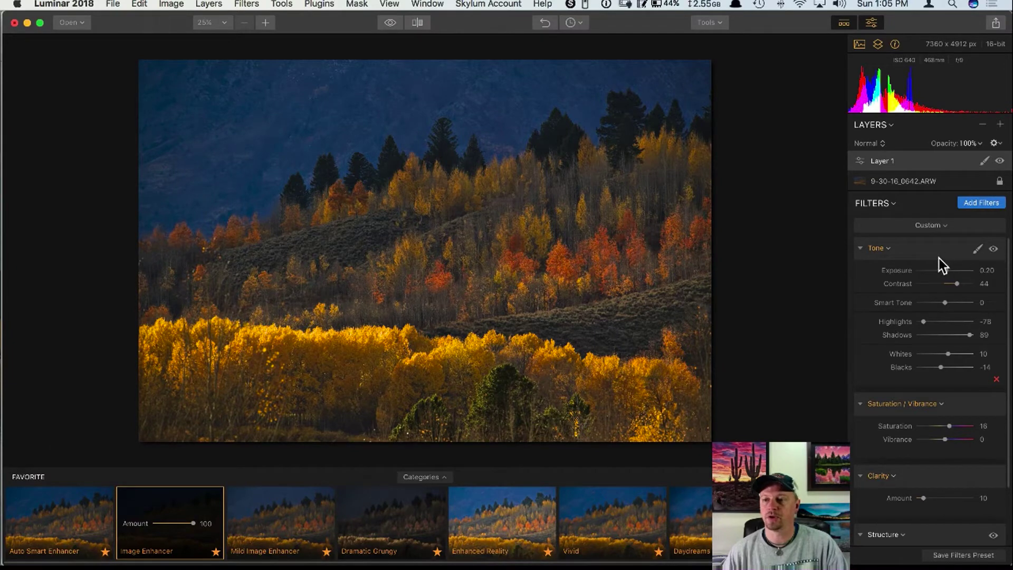
scroll(926, 317, "down", 2)
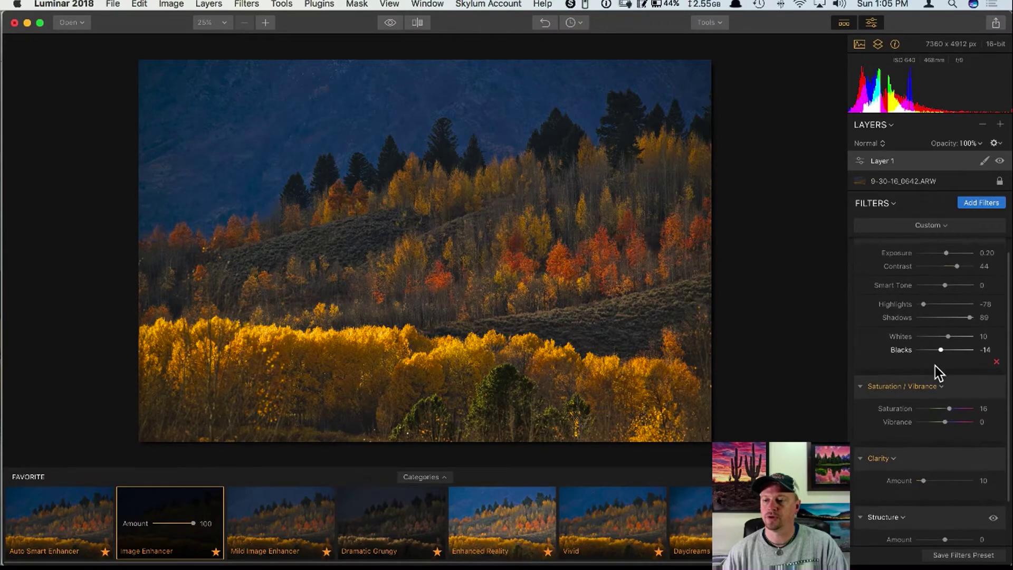
scroll(934, 449, "down", 5)
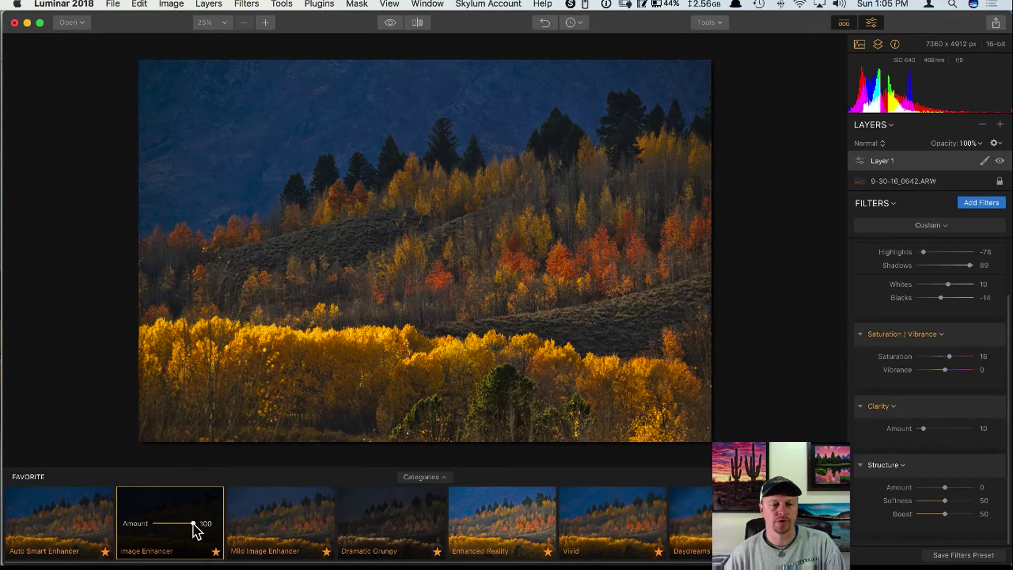
mouse_move(192, 523)
left_mouse_down()
mouse_move(168, 523)
mouse_move(193, 532)
left_mouse_up()
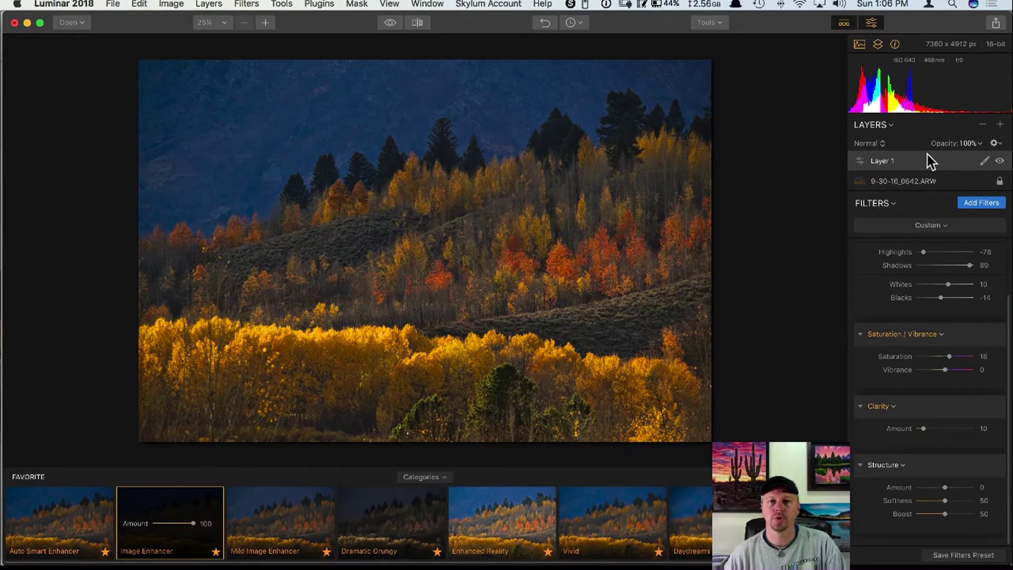
left_click(977, 144)
mouse_move(990, 159)
left_mouse_down()
mouse_move(977, 161)
mouse_move(991, 158)
left_mouse_up()
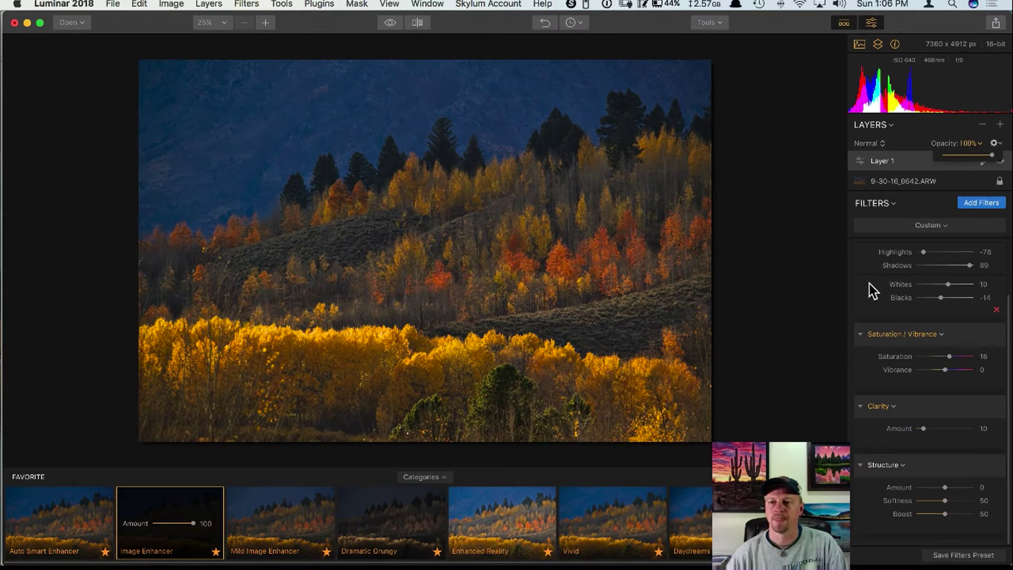
scroll(933, 261, "up", 4)
- Set Contrast to 52, Highlights to -66, Clarity to 5 and Structure to 12, also adjusting Shadows and Saturation
left_click_drag(957, 284, 959, 284)
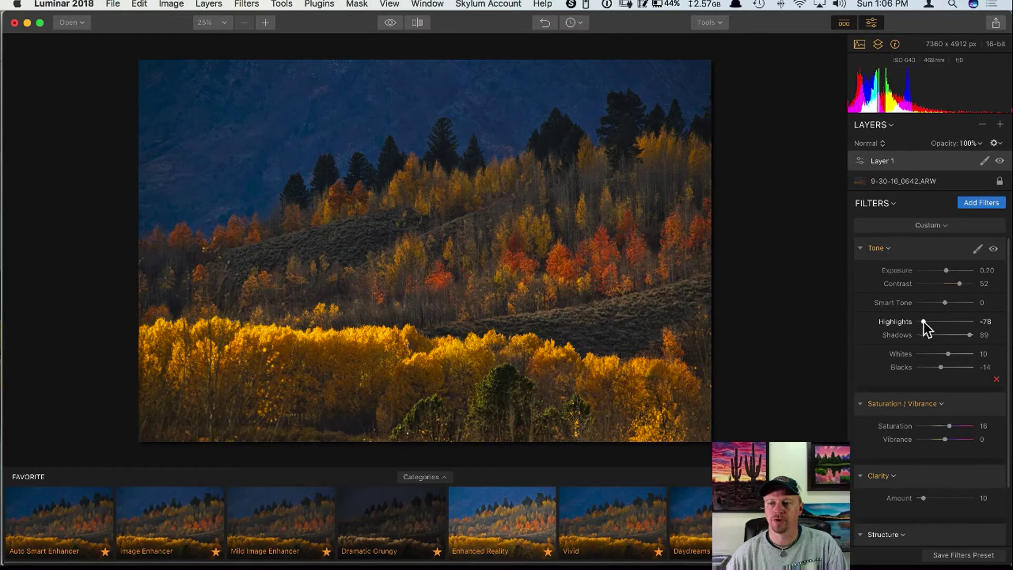
left_click_drag(923, 322, 972, 335)
scroll(948, 397, "down", 1)
scroll(949, 395, "down", 3)
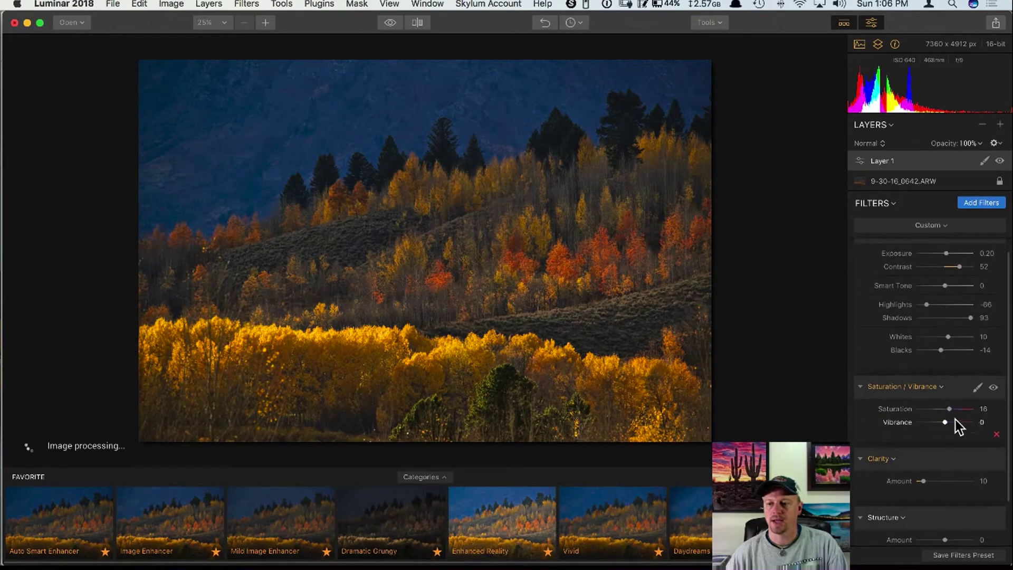
left_click_drag(948, 408, 946, 407)
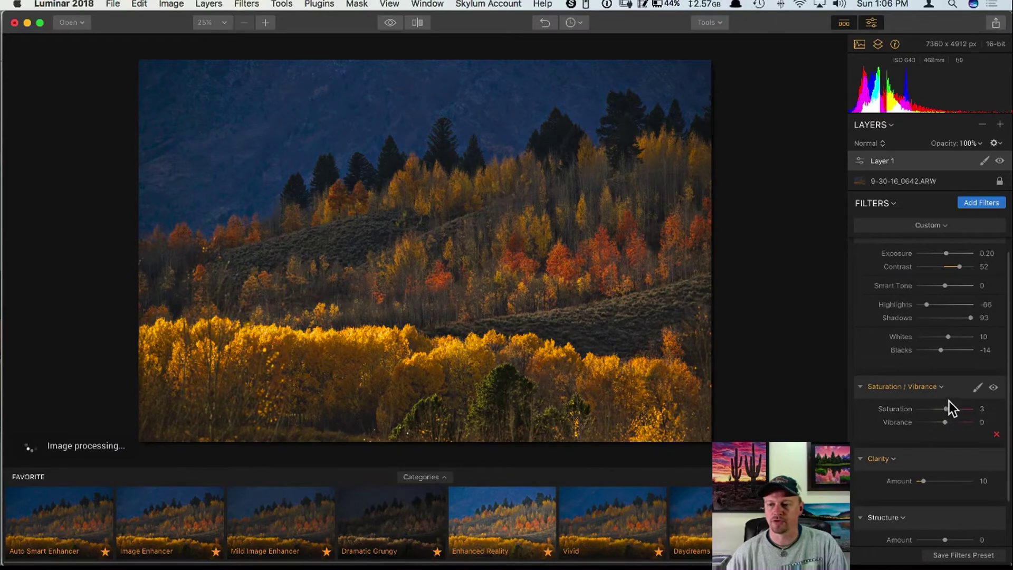
scroll(937, 475, "down", 5)
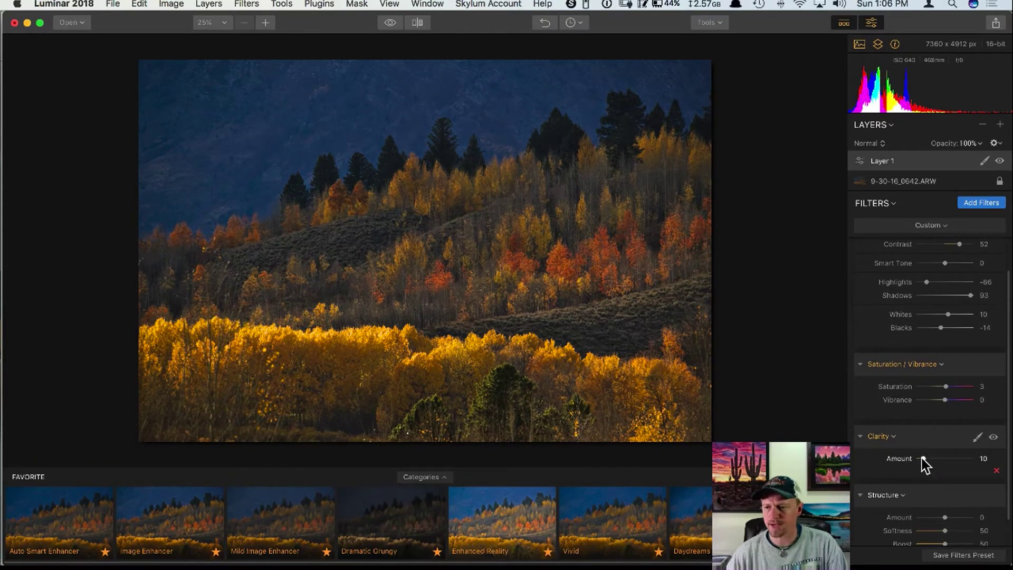
left_click_drag(922, 459, 949, 488)
scroll(941, 417, "down", 6)
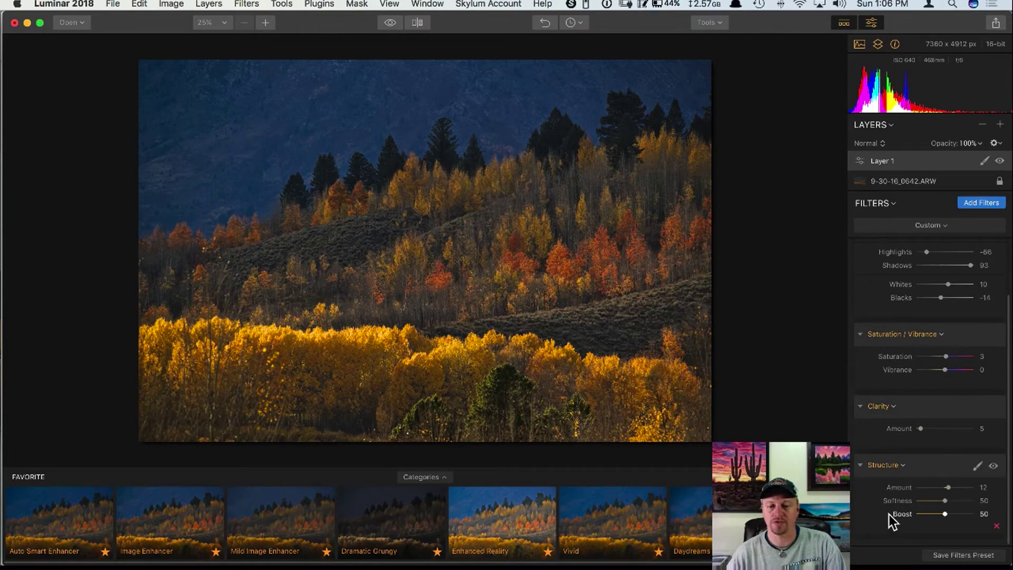
- Save Tone, Saturation/Vibrance, Clarity and Structure as a new filters preset named 'Matt Demo'
left_click(963, 555)
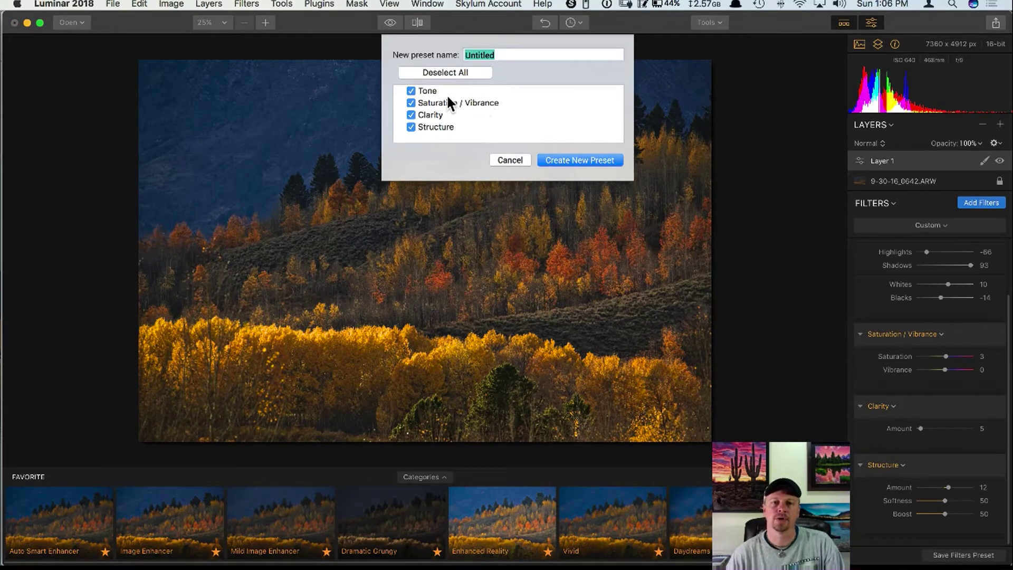
left_click(411, 126)
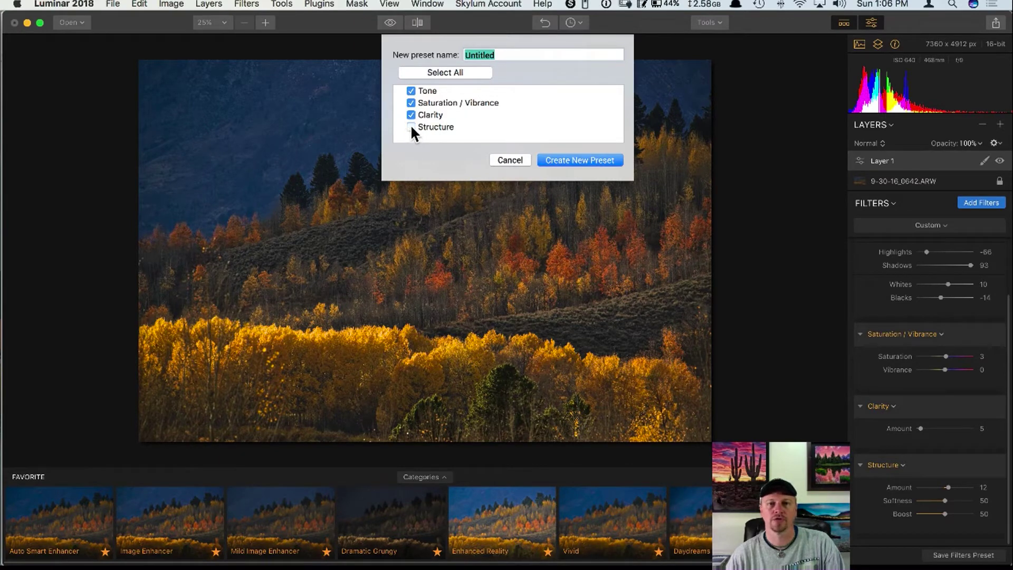
left_click(411, 126)
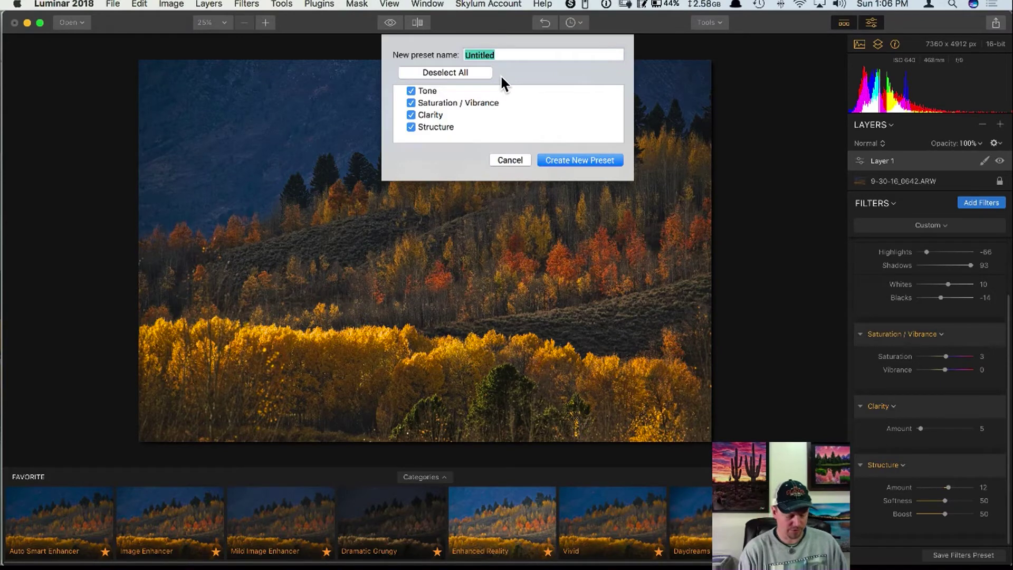
type("Matt Demo")
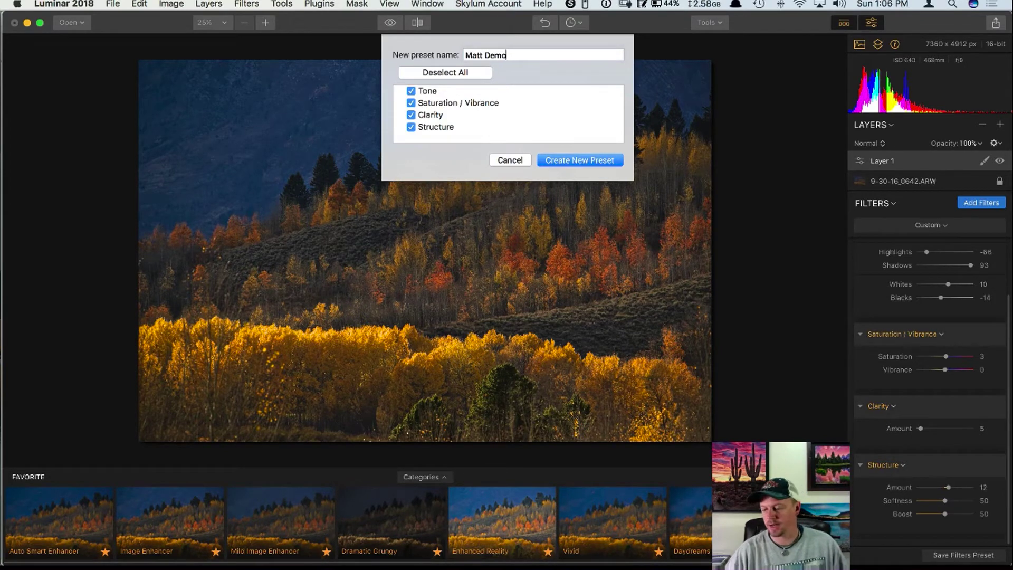
left_click(577, 158)
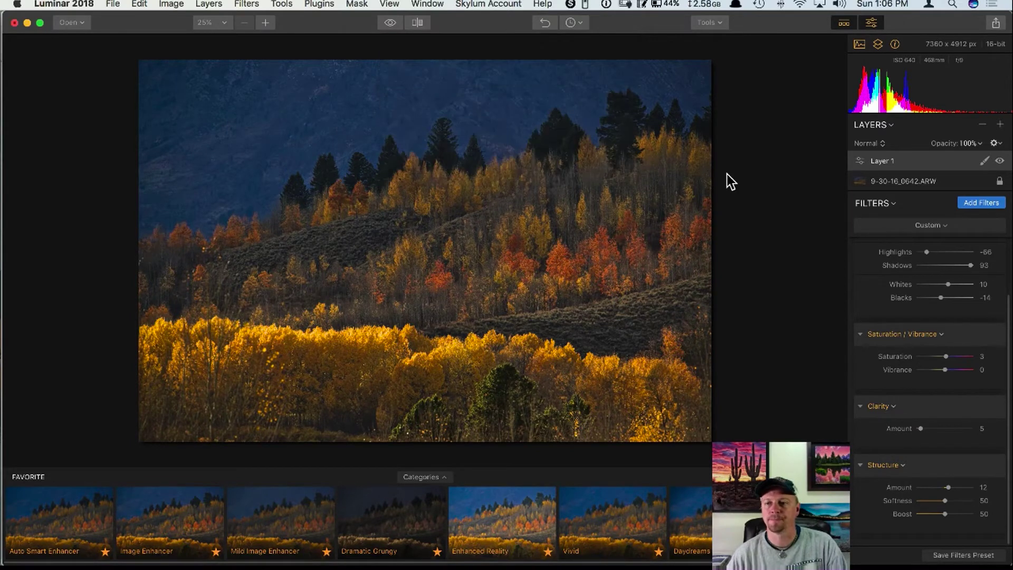
- Show User Presets, delete all filters, then reapply the Matt Demo preset to the aspen photo
left_click(433, 476)
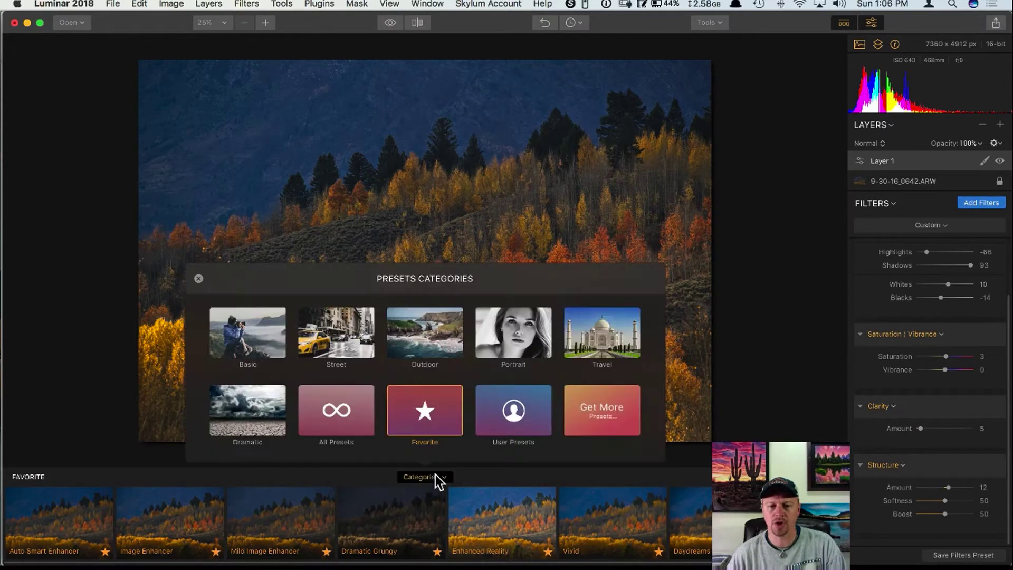
left_click(511, 412)
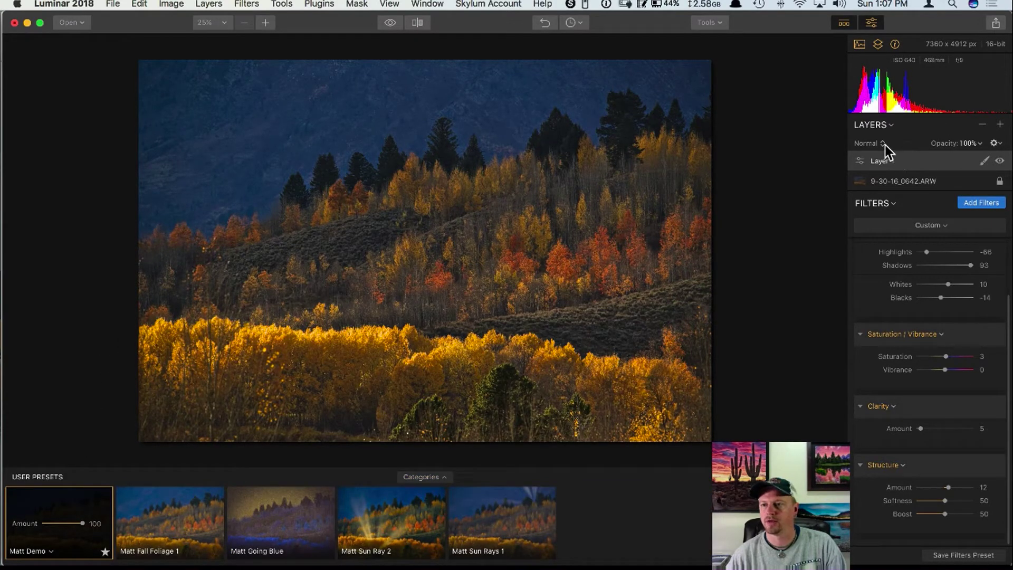
left_click(893, 204)
left_click(882, 261)
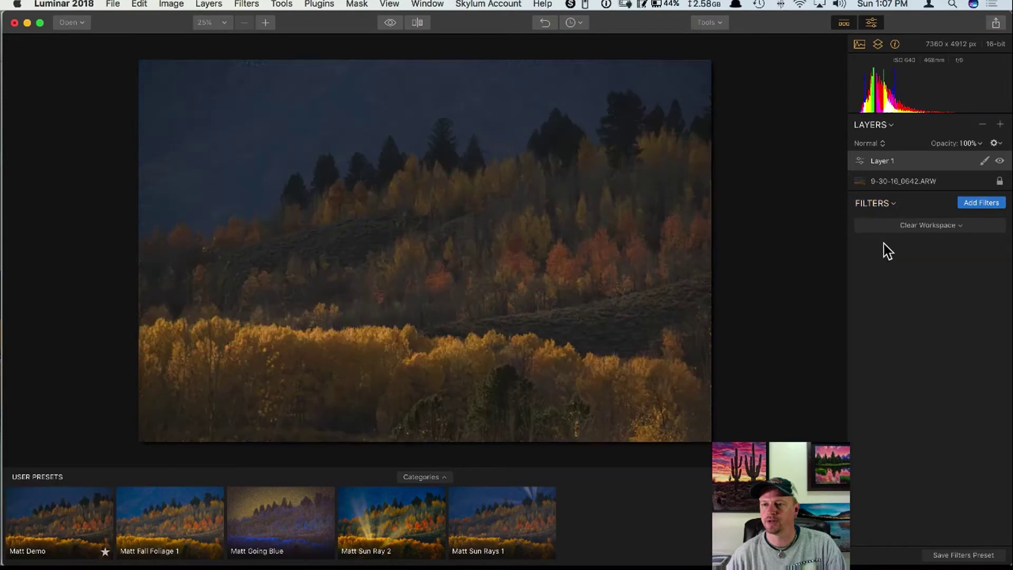
left_click(74, 503)
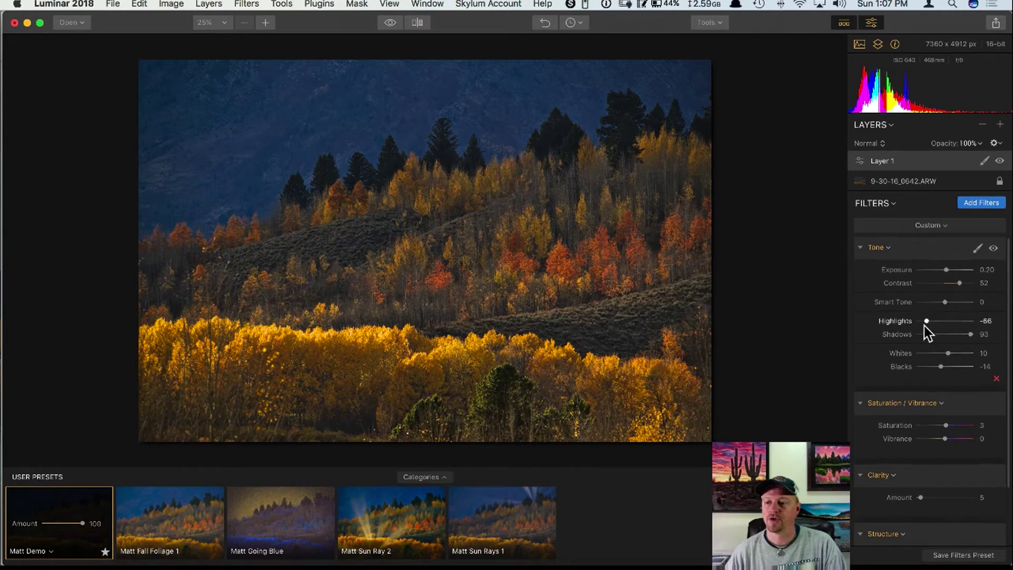
scroll(933, 248, "down", 2)
- Add an Orton Effect filter from the catalog with Amount 29 and Softness 19
left_click(977, 205)
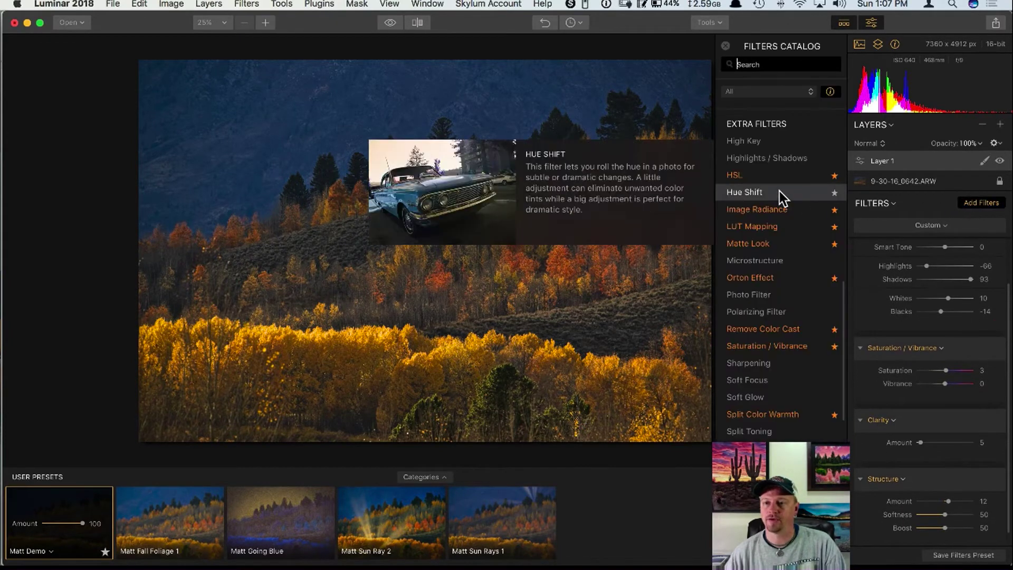
mouse_move(756, 177)
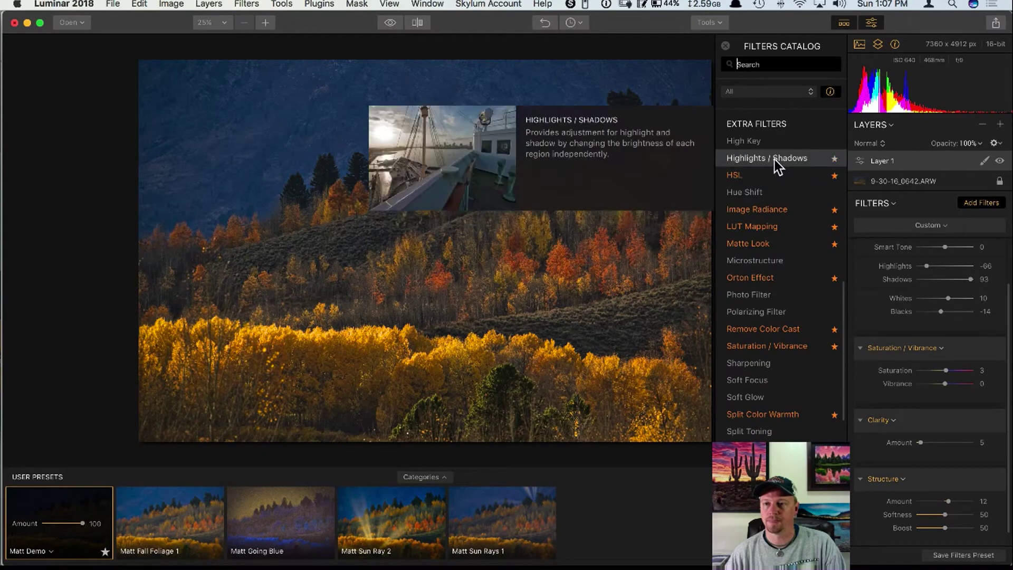
left_click(775, 283)
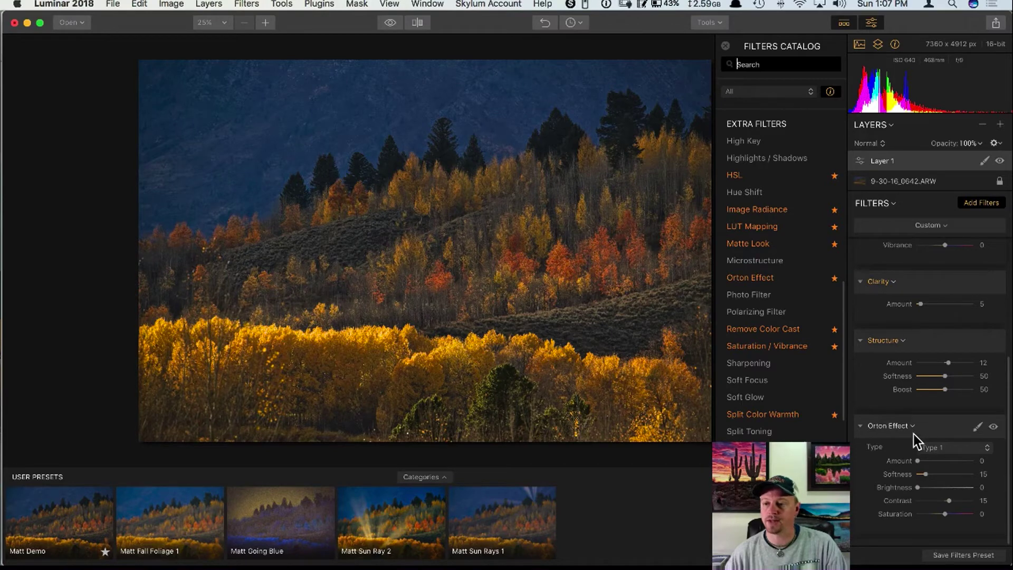
left_click(933, 461)
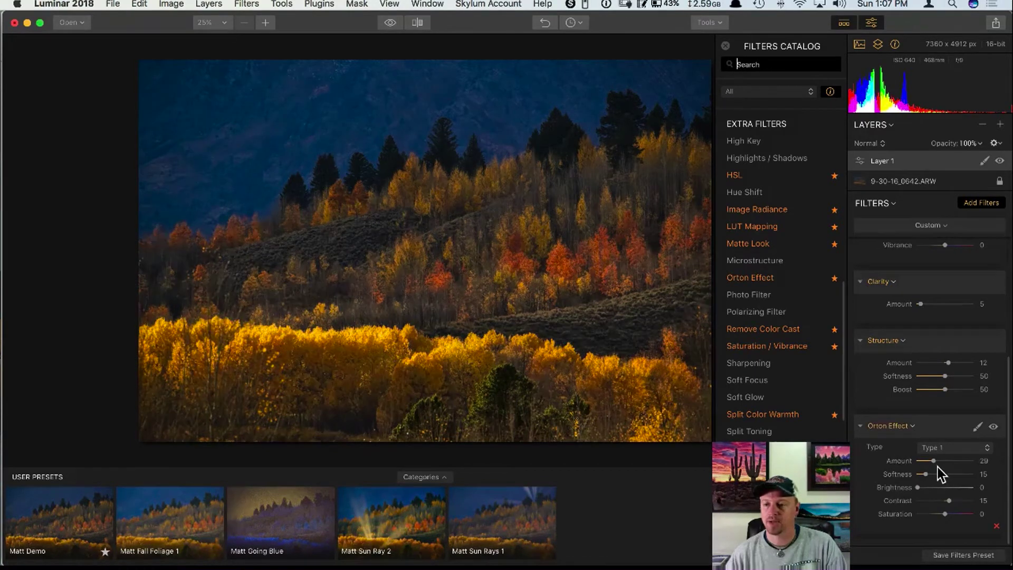
left_click(928, 475)
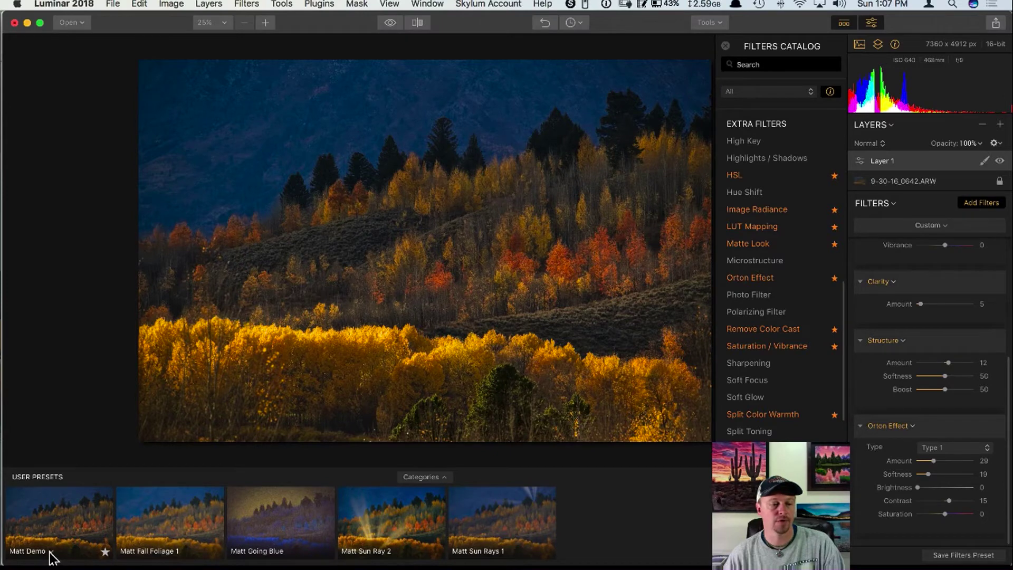
left_click(52, 552)
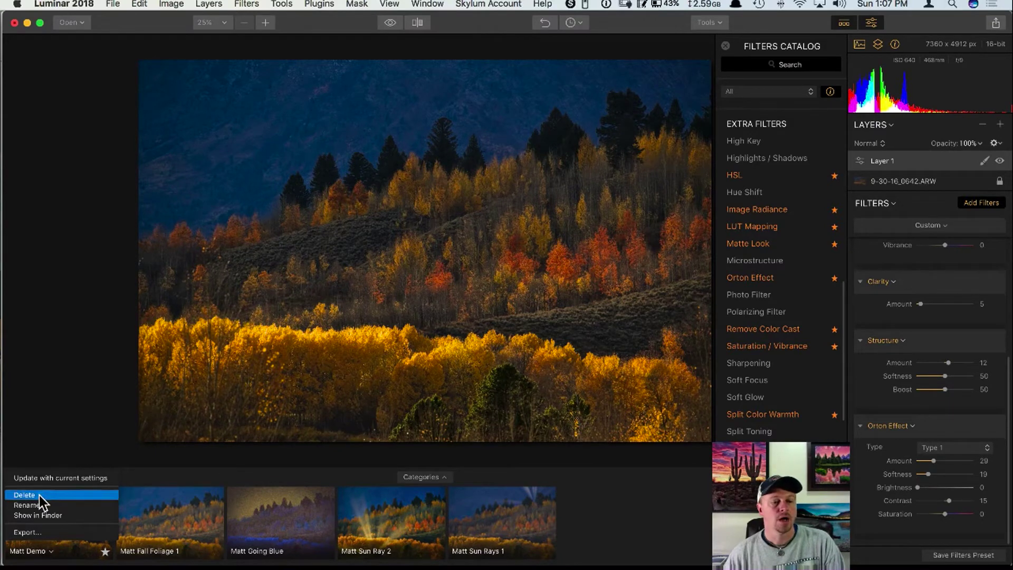
left_click(85, 478)
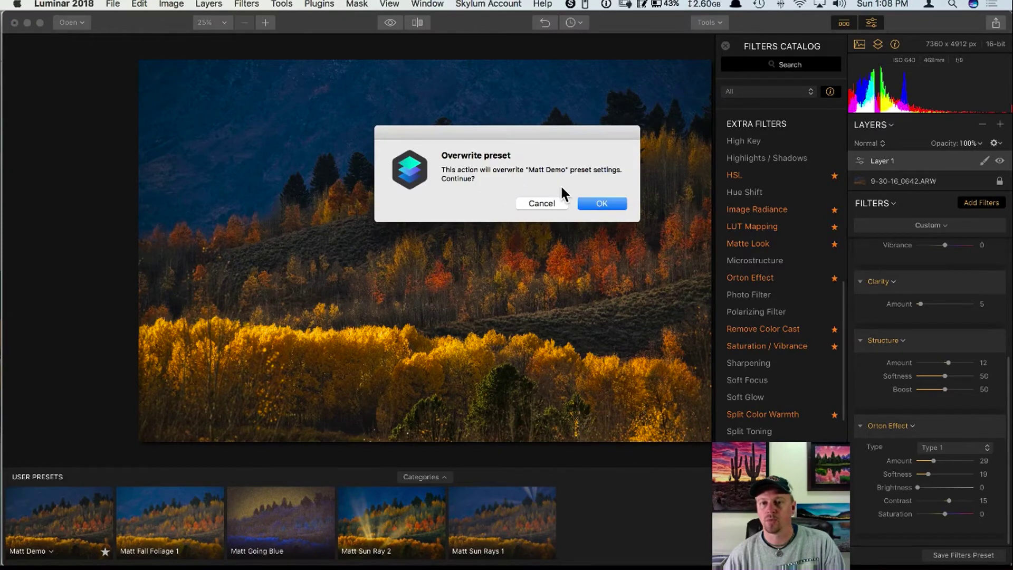
left_click(601, 204)
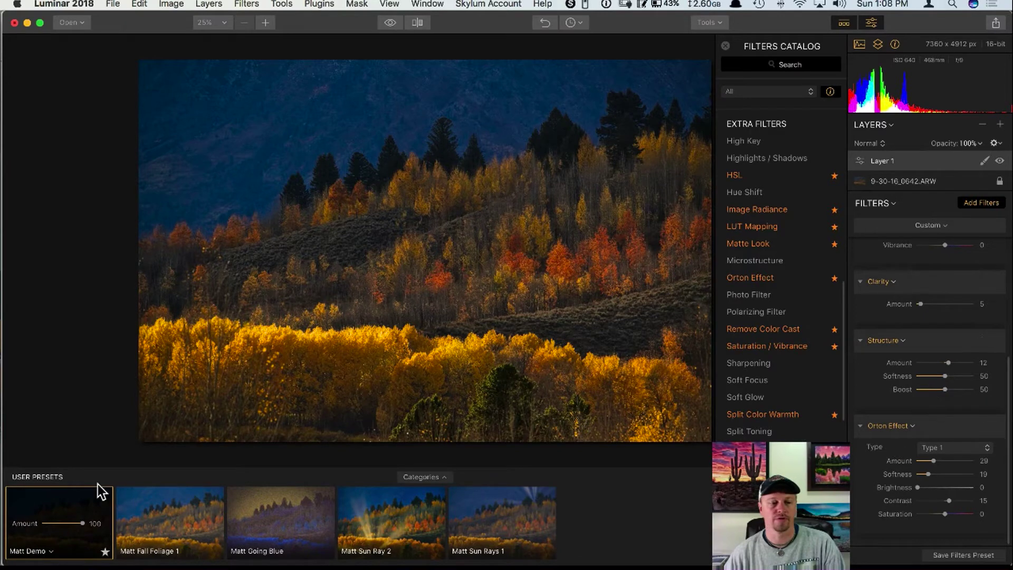
left_click(51, 552)
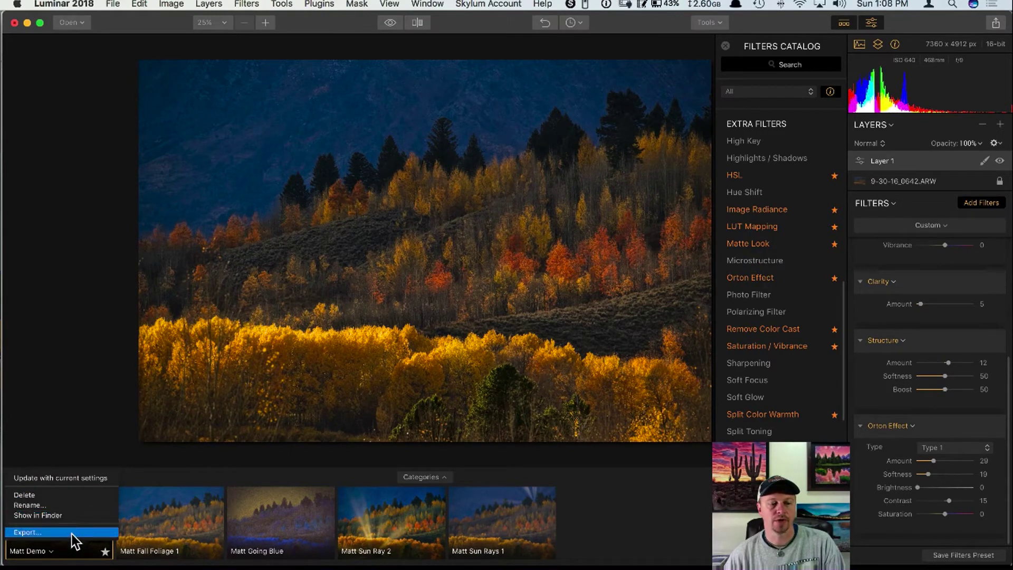
left_click(83, 320)
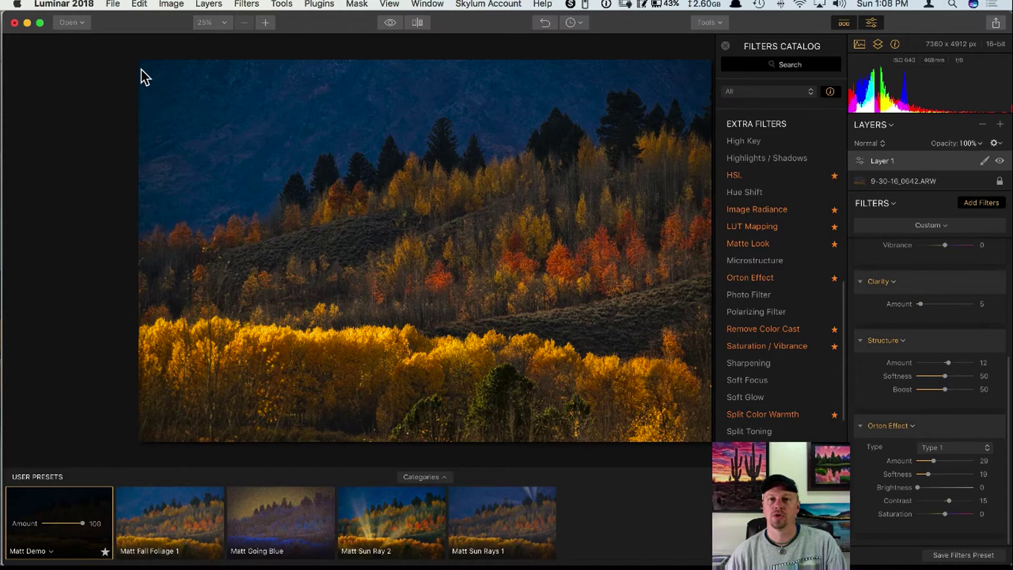
- Dismiss the File menu without choosing anything, then close the Filters Catalog panel
left_click(112, 5)
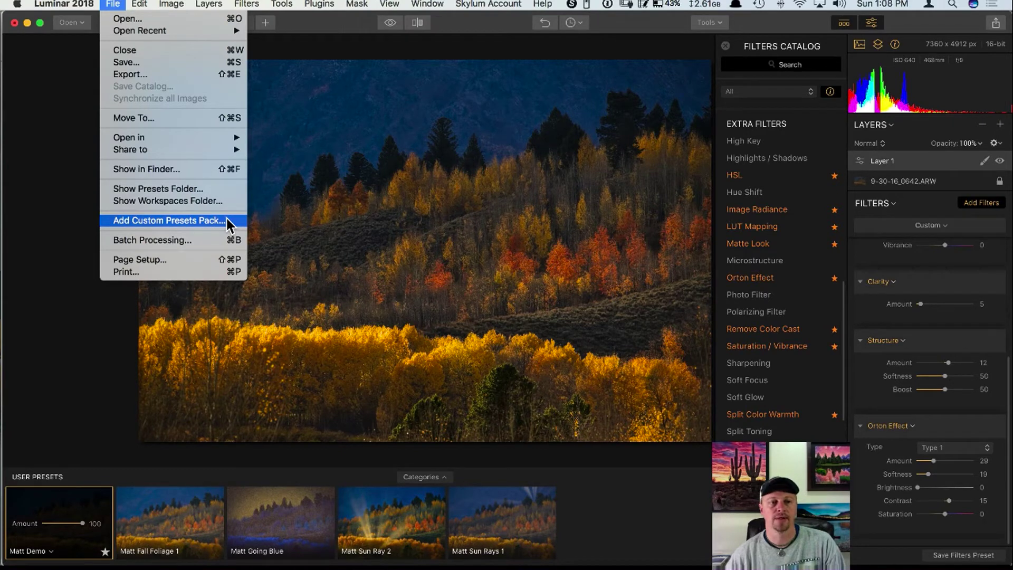
left_click(106, 330)
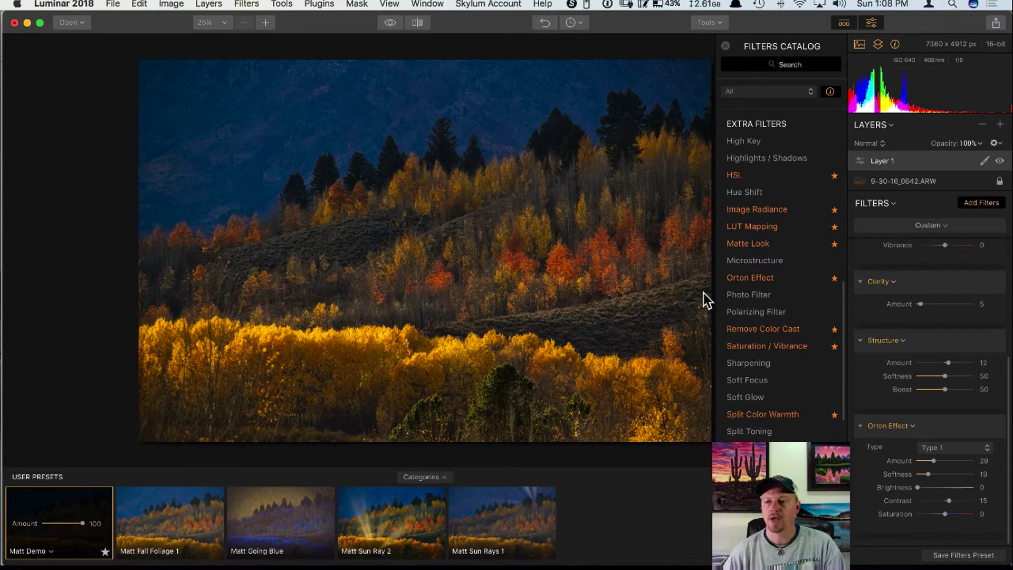
left_click(726, 46)
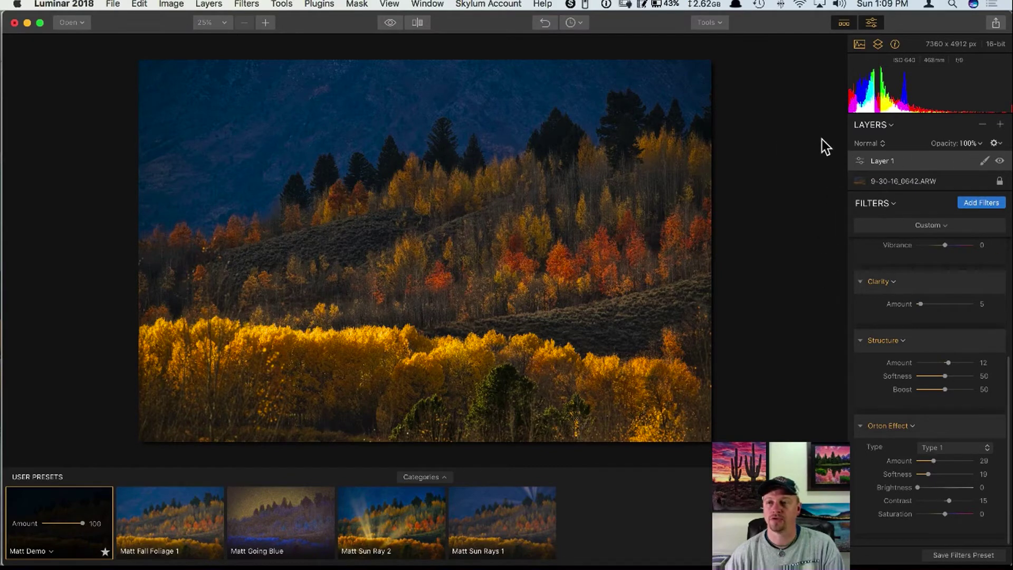
- Add an empty adjustment Layer 2 above Layer 1, close the Filters Catalog, and check both layers
left_click_drag(939, 20, 702, 11)
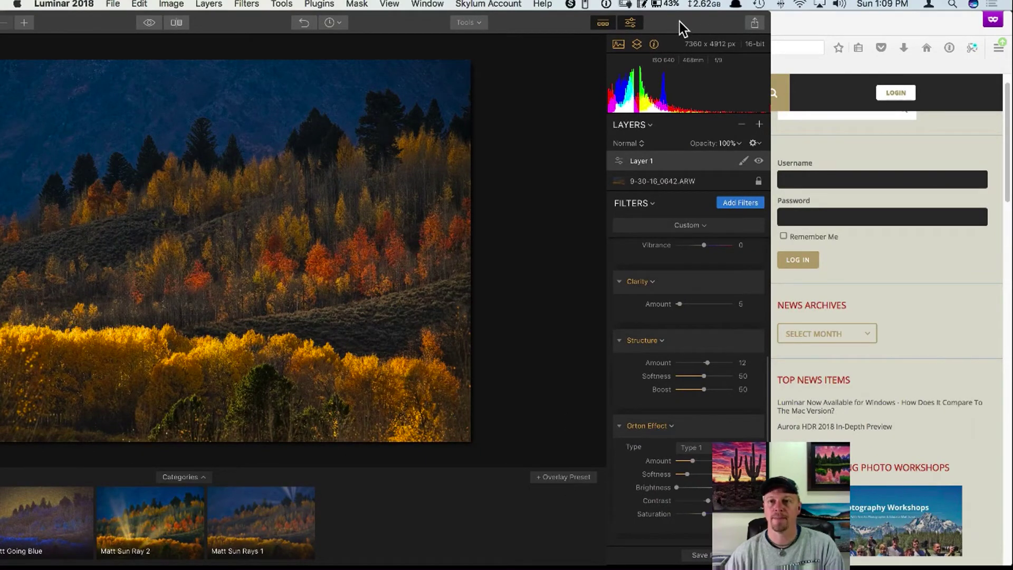
left_click_drag(682, 23, 925, 20)
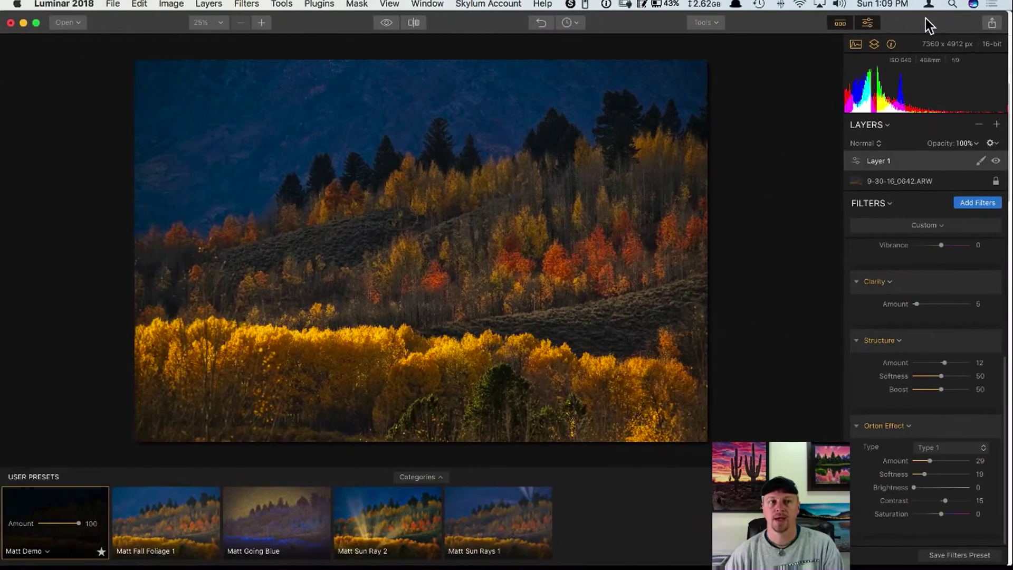
left_click(996, 124)
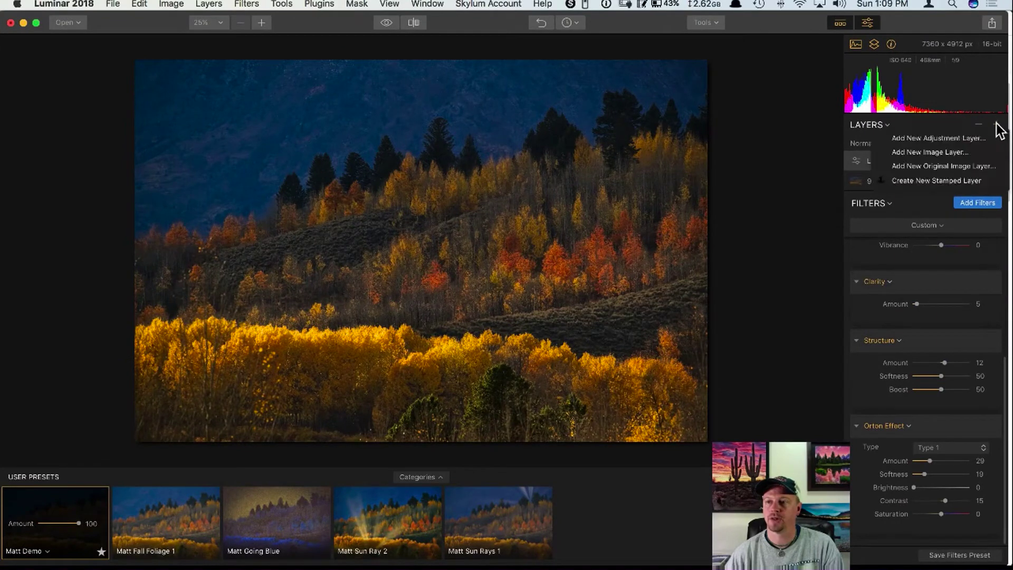
left_click(971, 141)
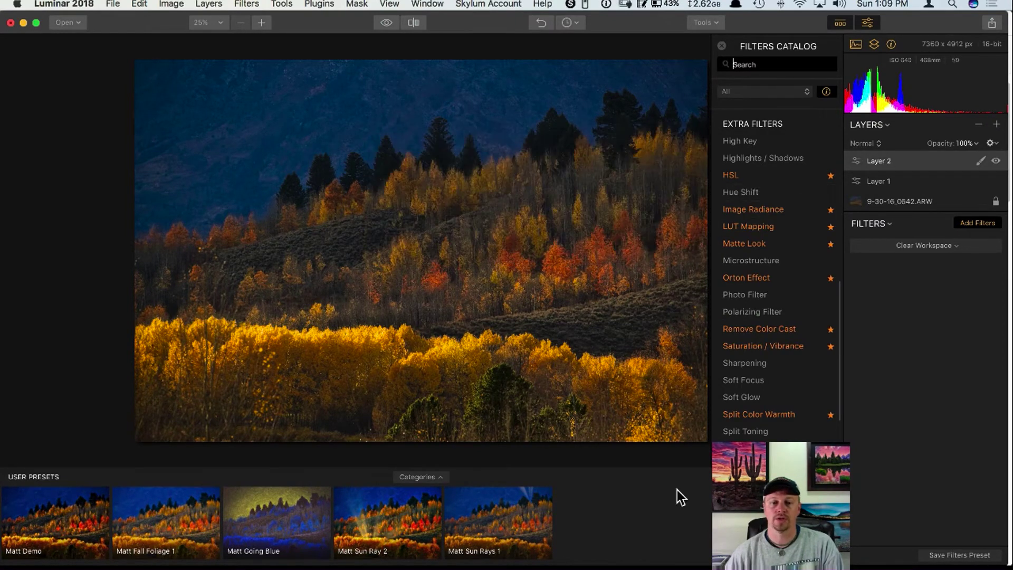
left_click(722, 46)
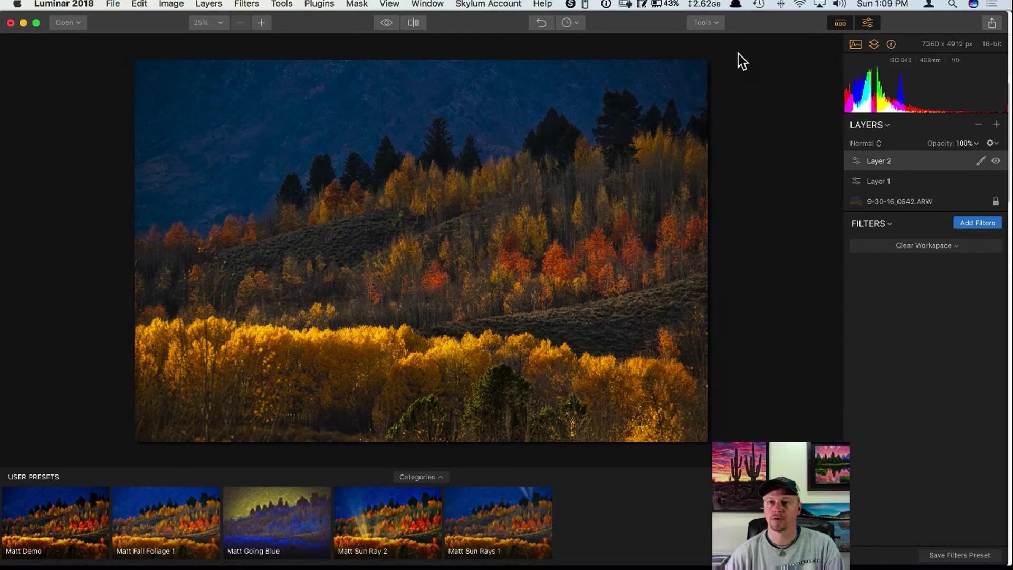
mouse_move(496, 519)
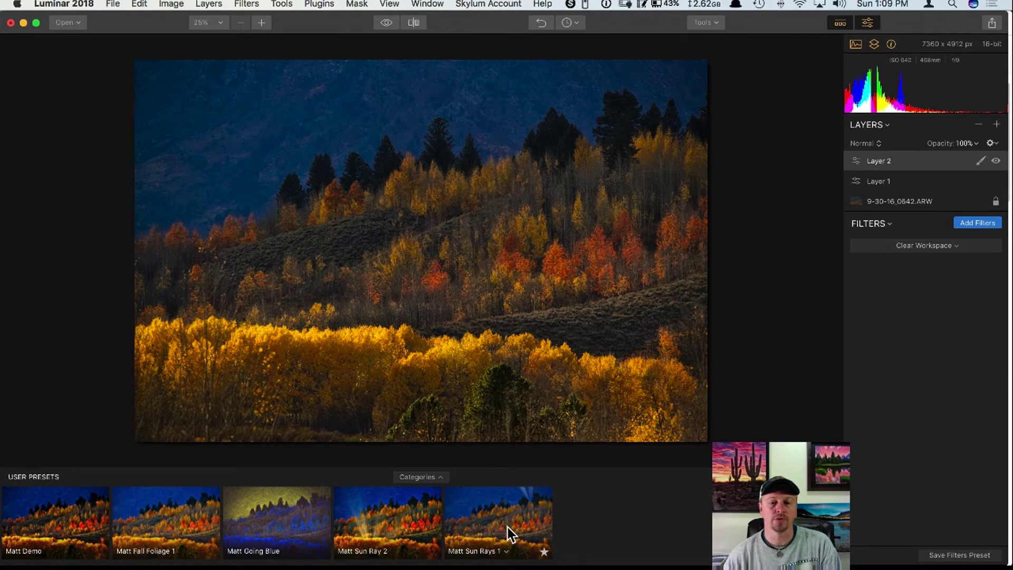
mouse_move(410, 522)
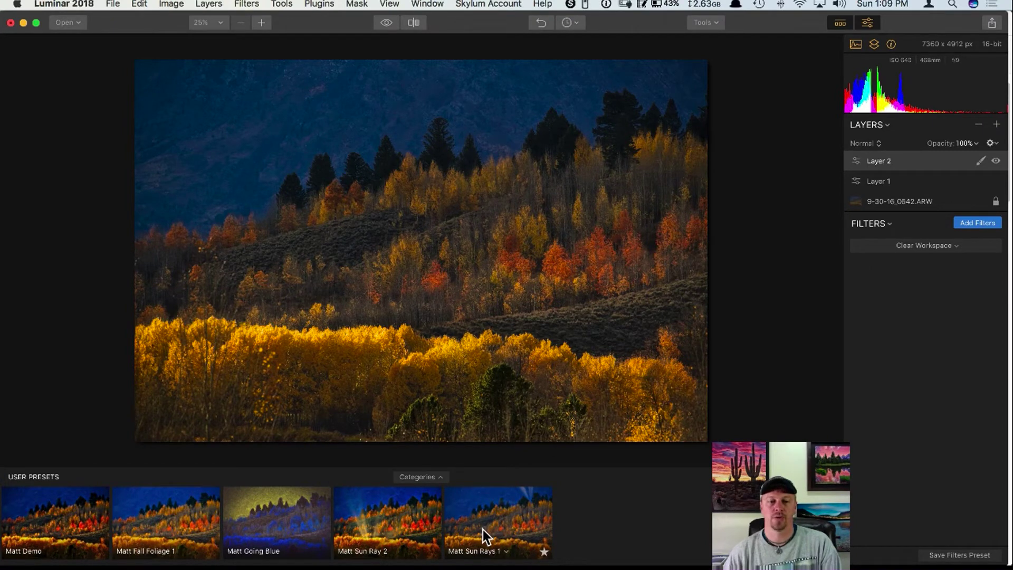
left_click(923, 181)
left_click(916, 159)
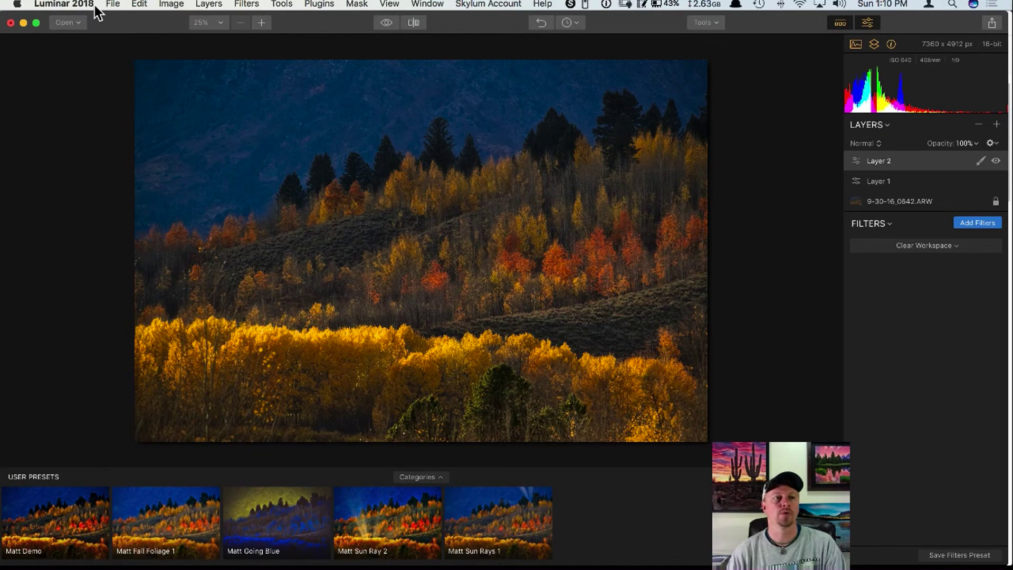
- Load 7-3-15_0220.tif and 7-3-15_0221.tif into Batch Processing and continue to Batch Settings
left_click(77, 23)
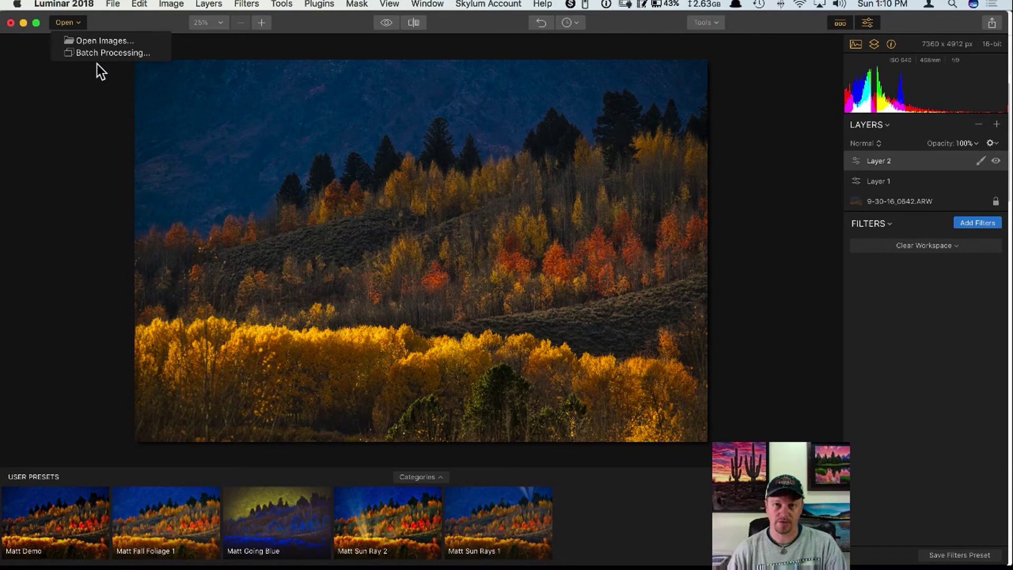
left_click(127, 52)
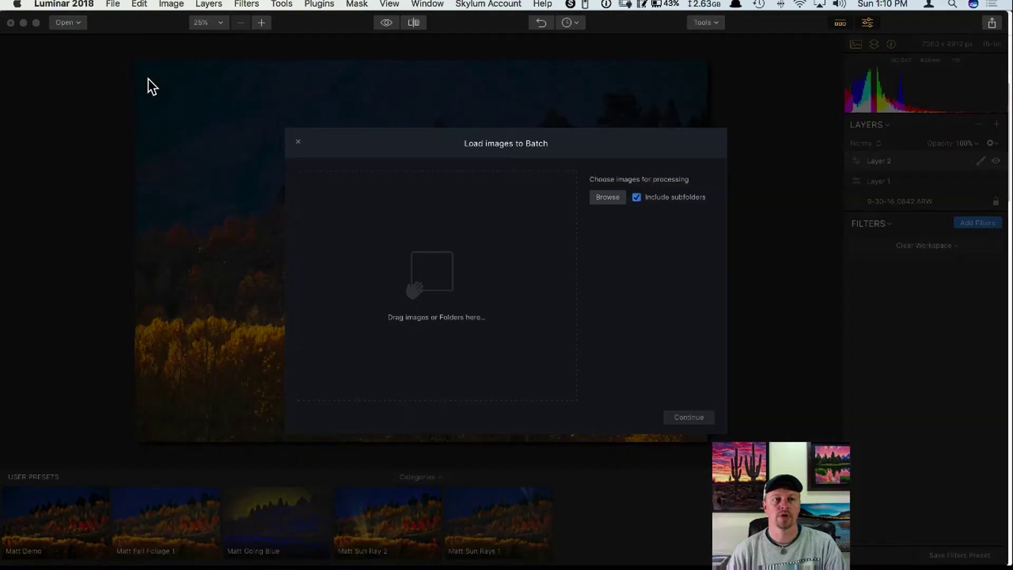
left_click(607, 198)
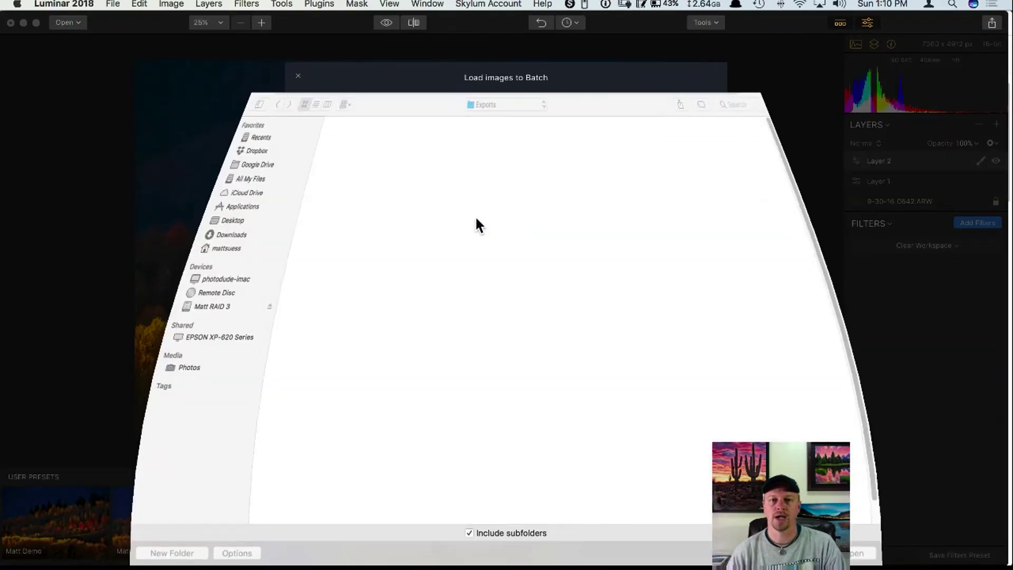
left_click_drag(395, 213, 288, 227)
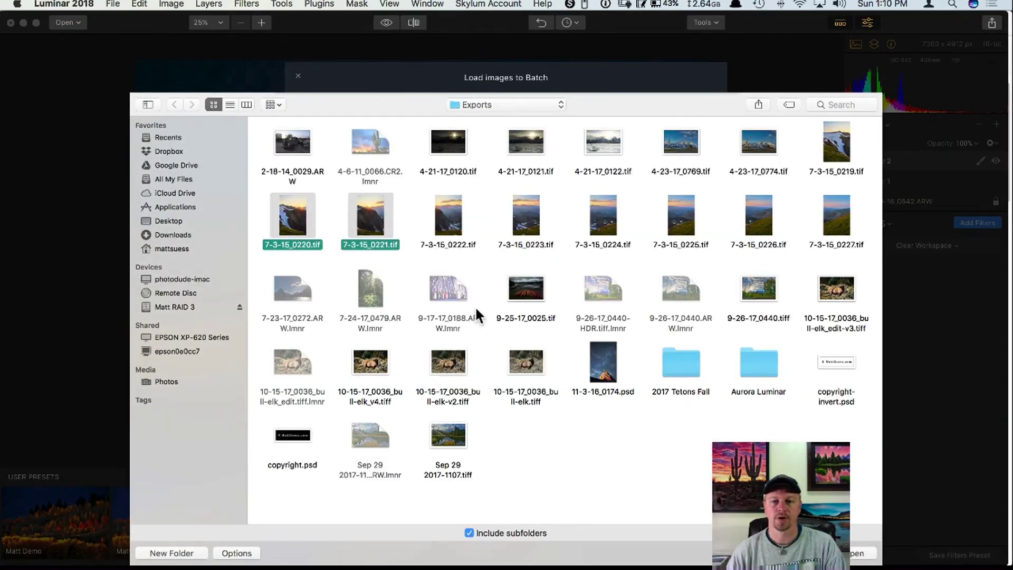
left_click(857, 553)
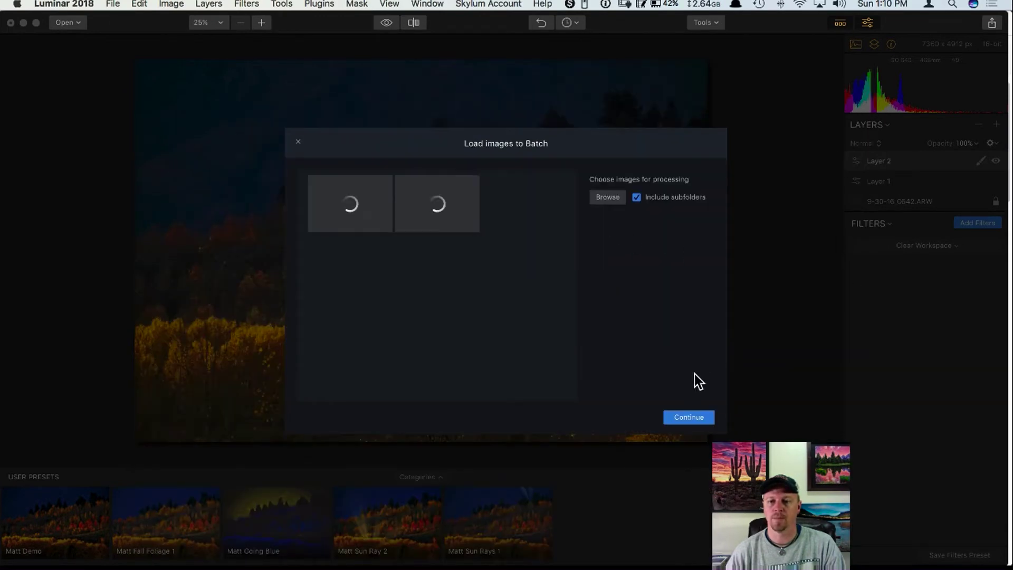
left_click(691, 416)
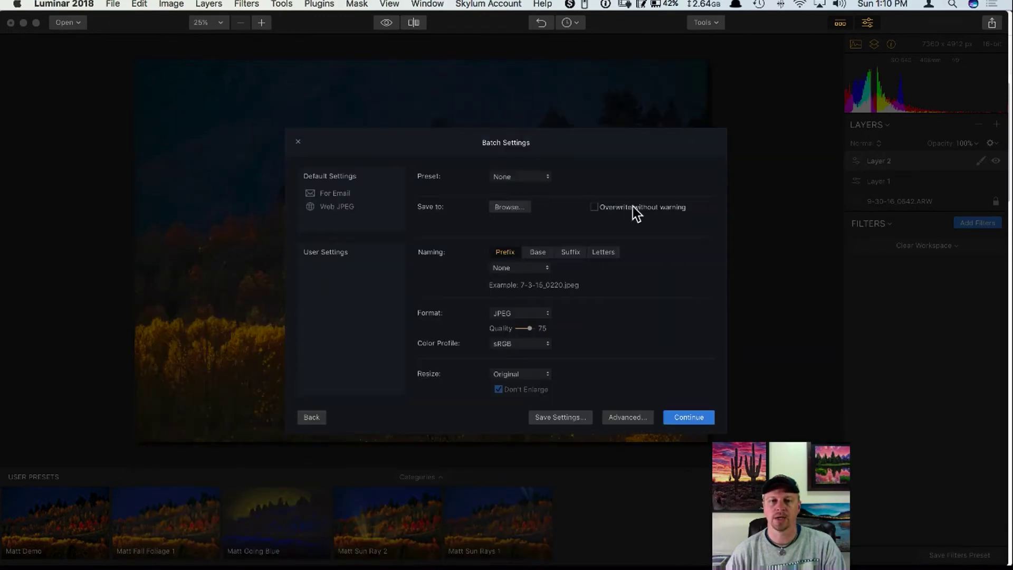
- Choose User > Matt Demo as the batch preset, then go back to the batch image list
left_click(536, 178)
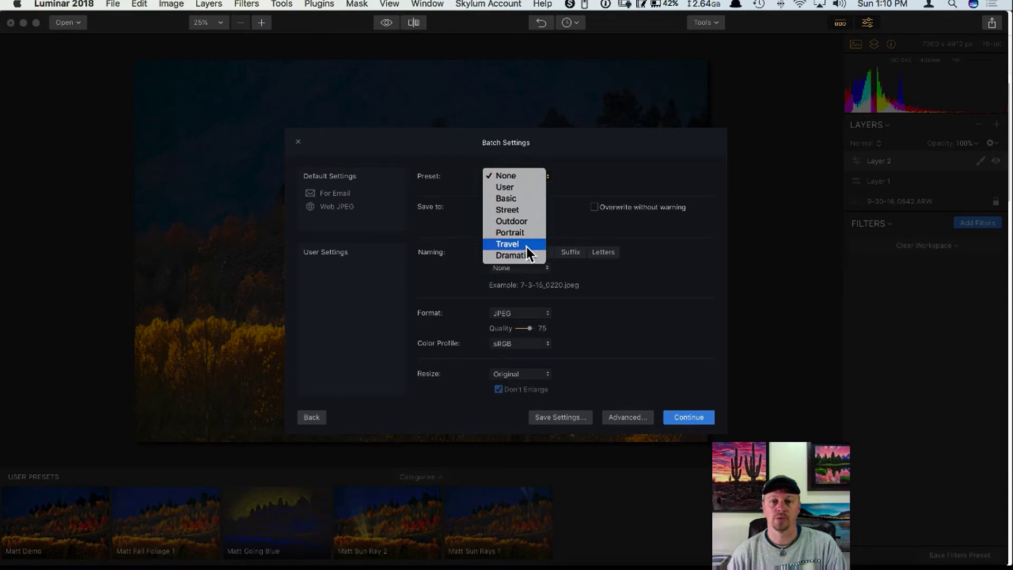
left_click(521, 189)
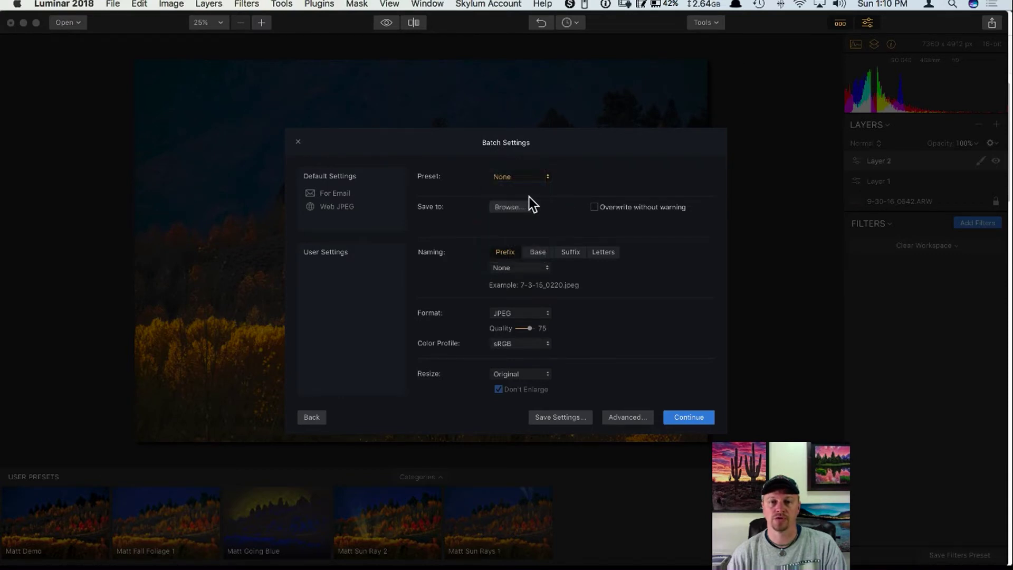
left_click(600, 177)
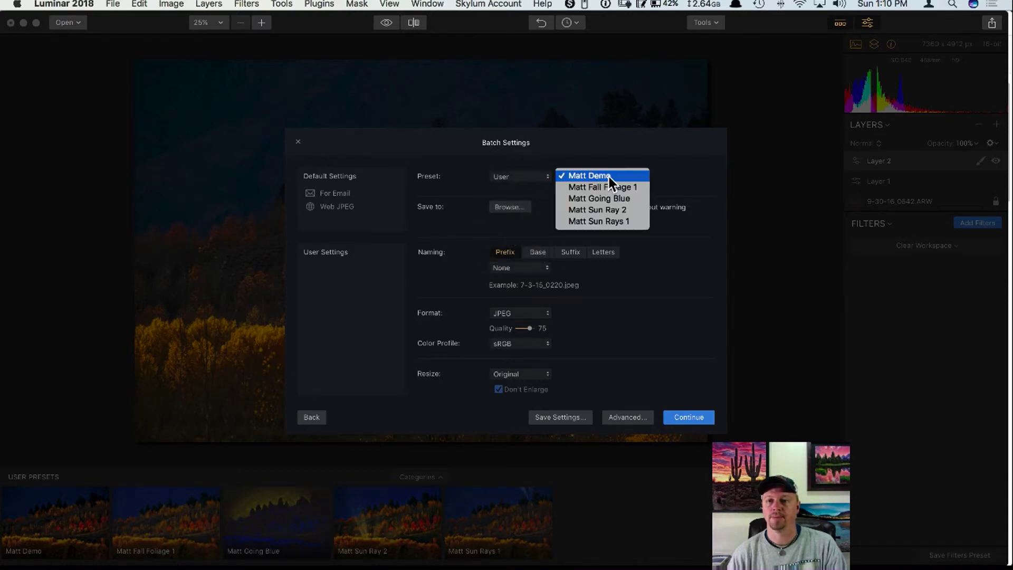
left_click(612, 176)
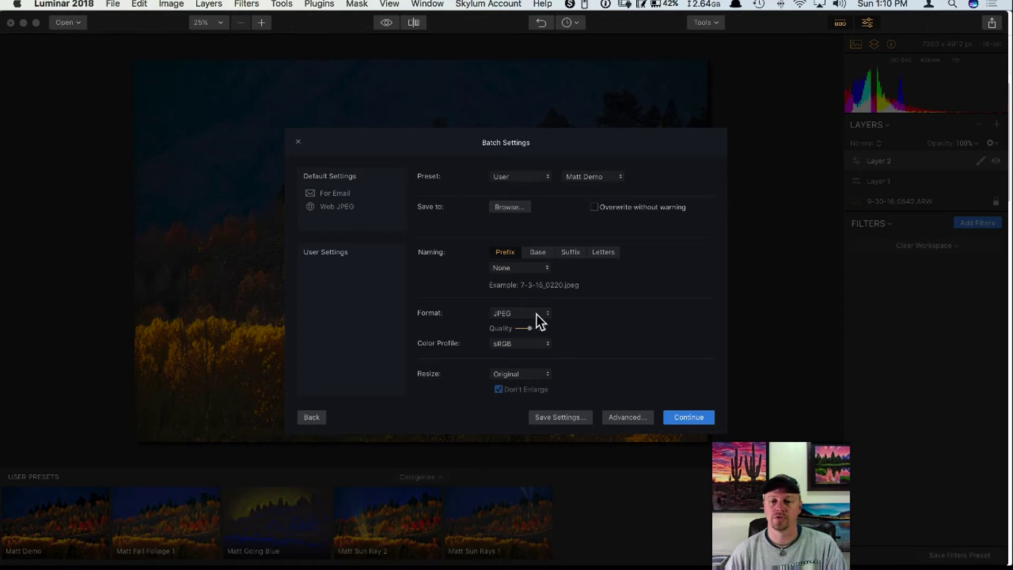
left_click(311, 417)
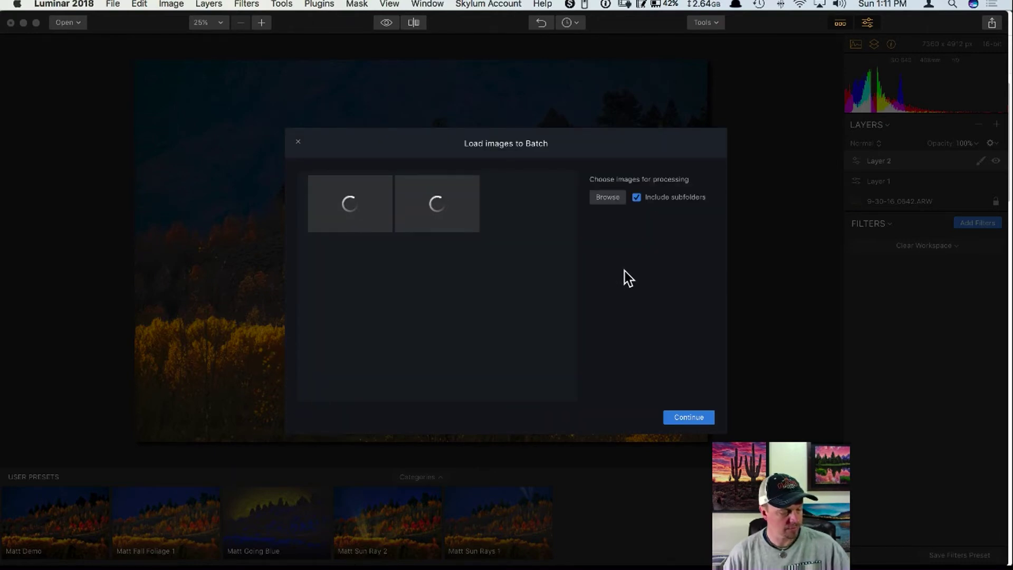
- Close the batch dialog, delete Layer 2, and delete all remaining filters from the photo
left_click(299, 141)
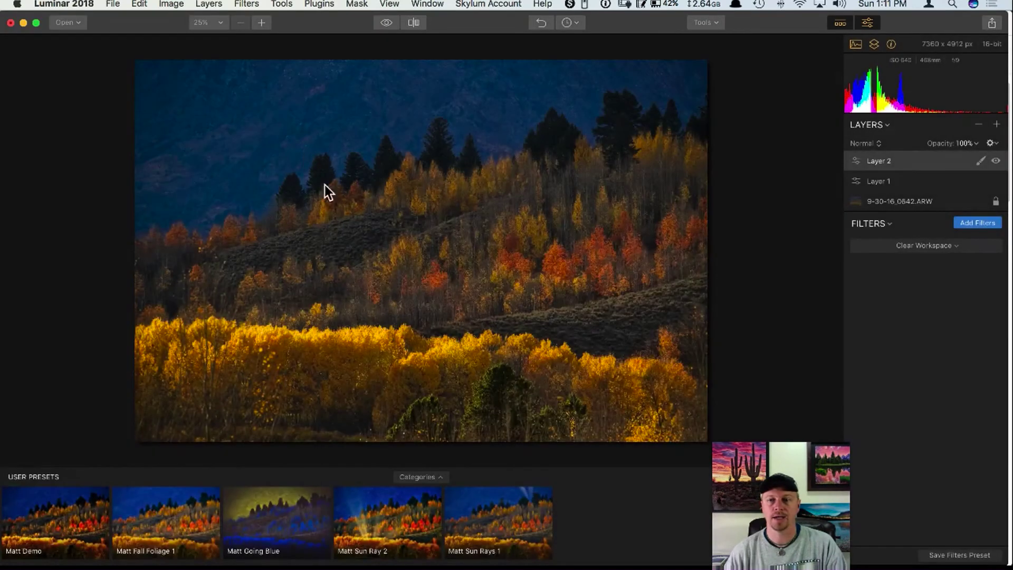
left_click(904, 183)
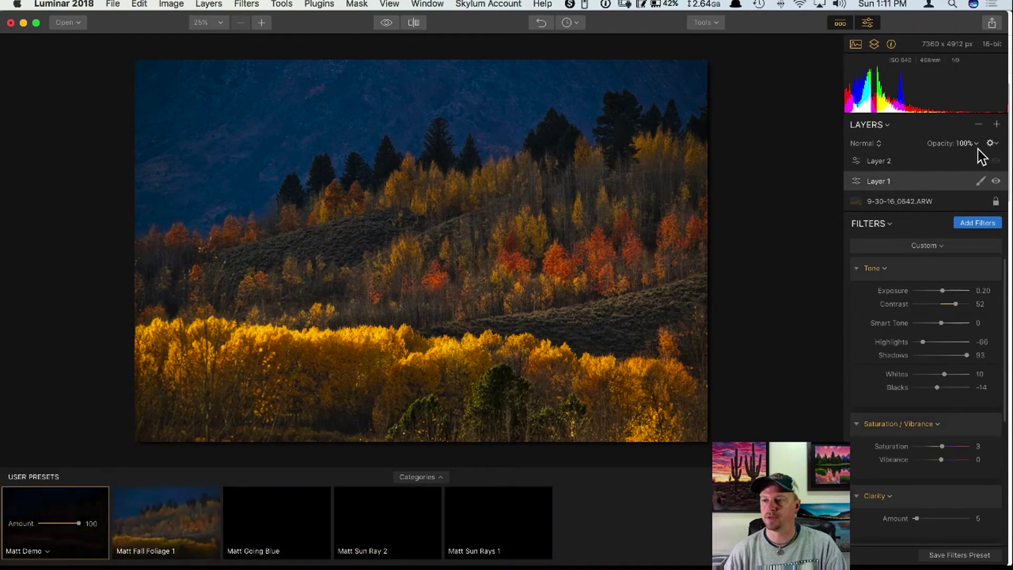
left_click(964, 161)
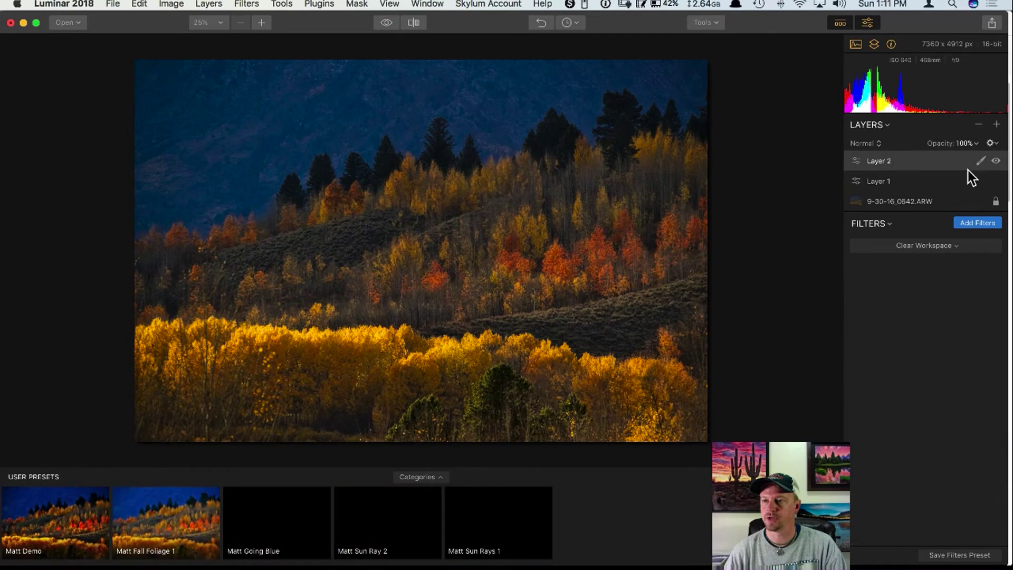
left_click(978, 124)
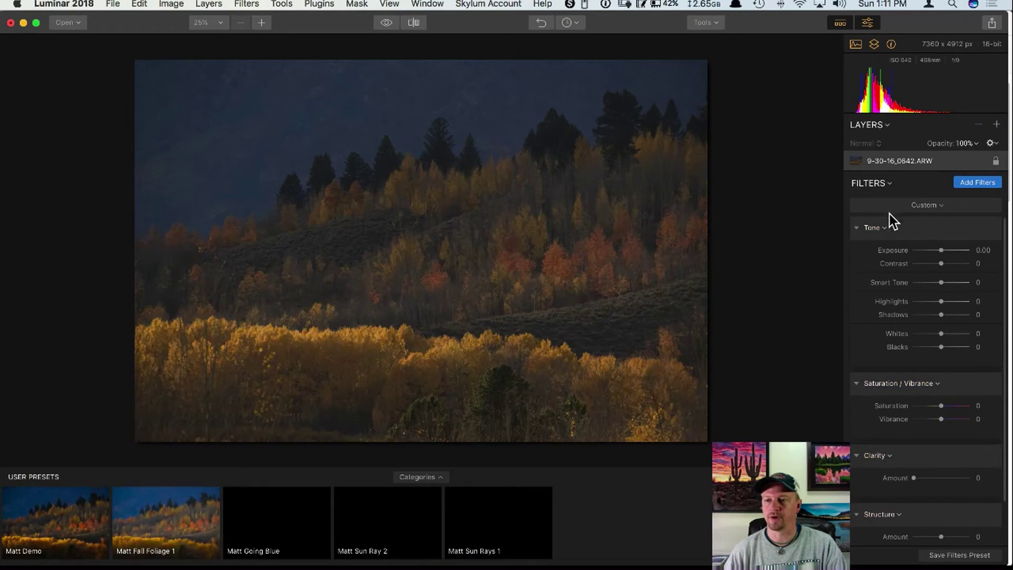
left_click(887, 182)
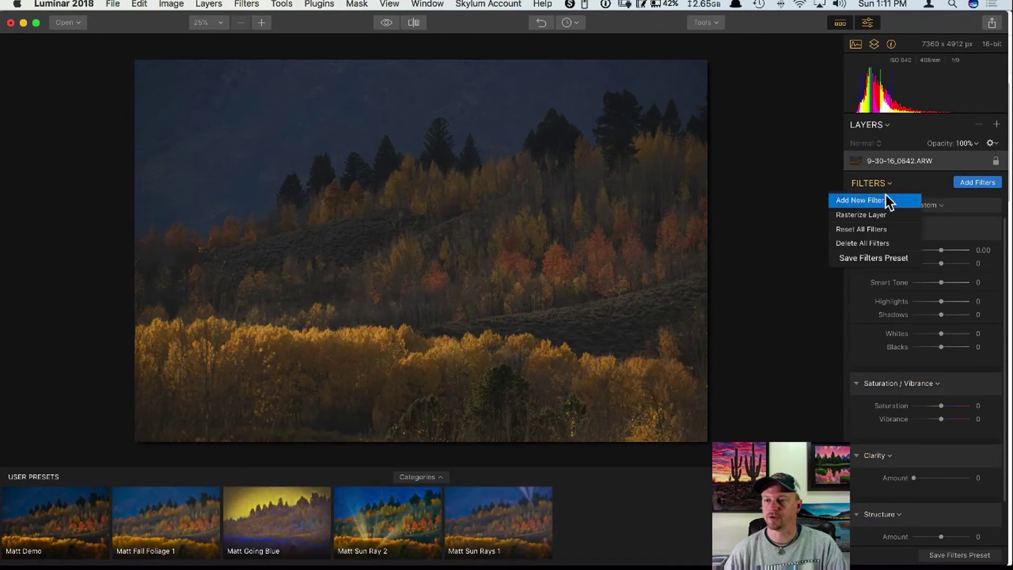
left_click(878, 246)
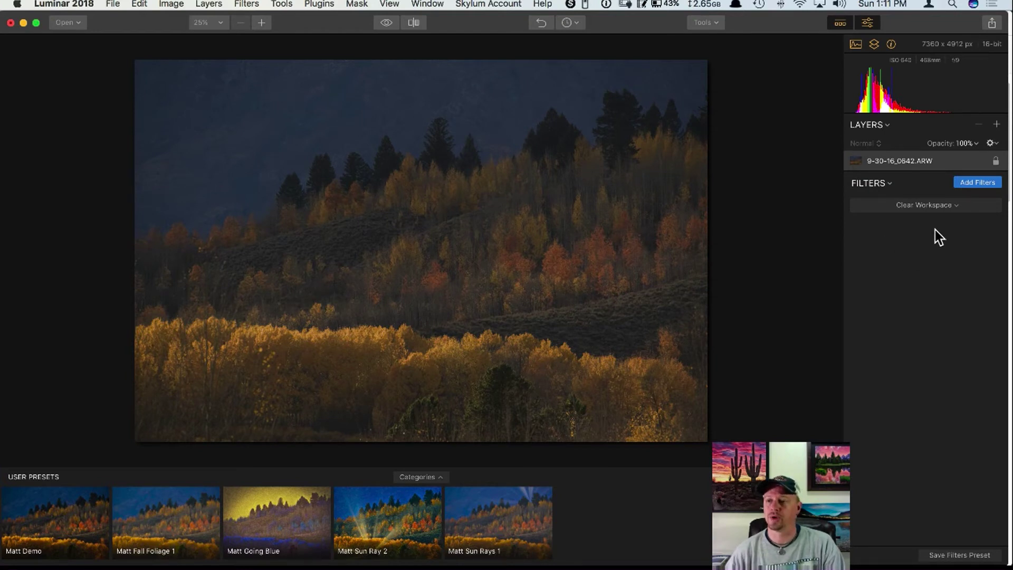
- Preview the Quick & Awesome and Essentials workspaces on the aspen photo
left_click(951, 205)
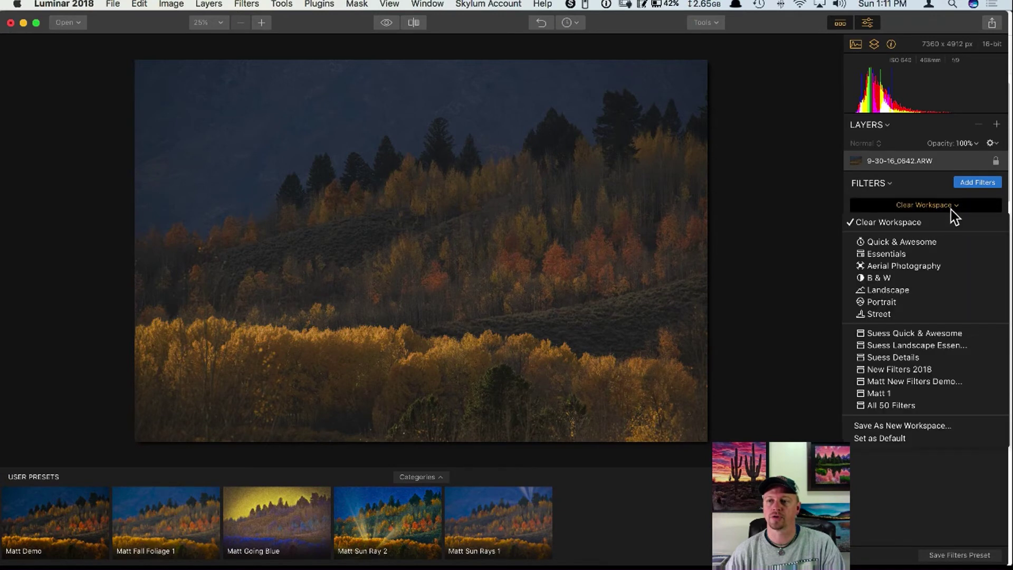
left_click(917, 241)
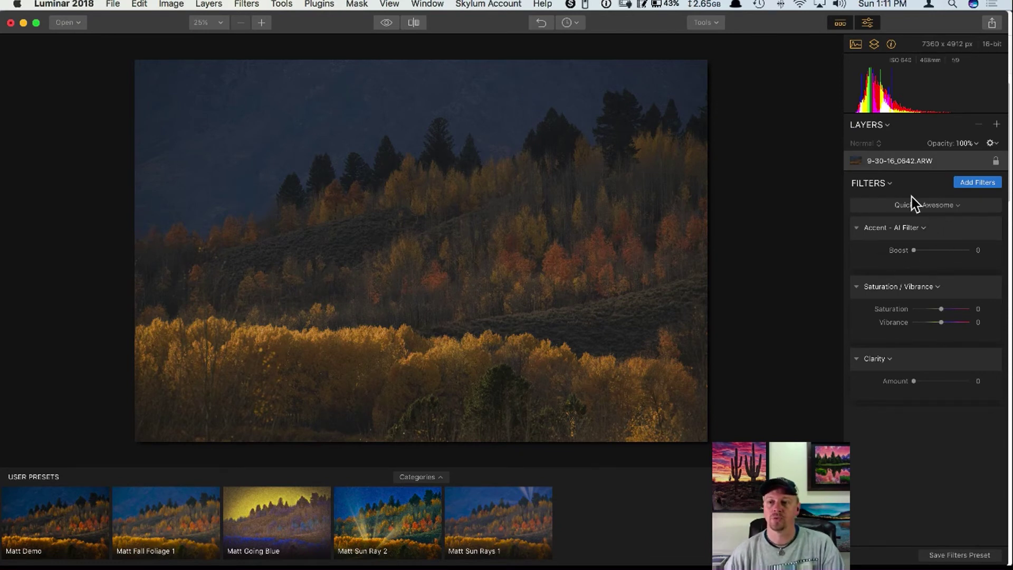
left_click(939, 205)
left_click(920, 256)
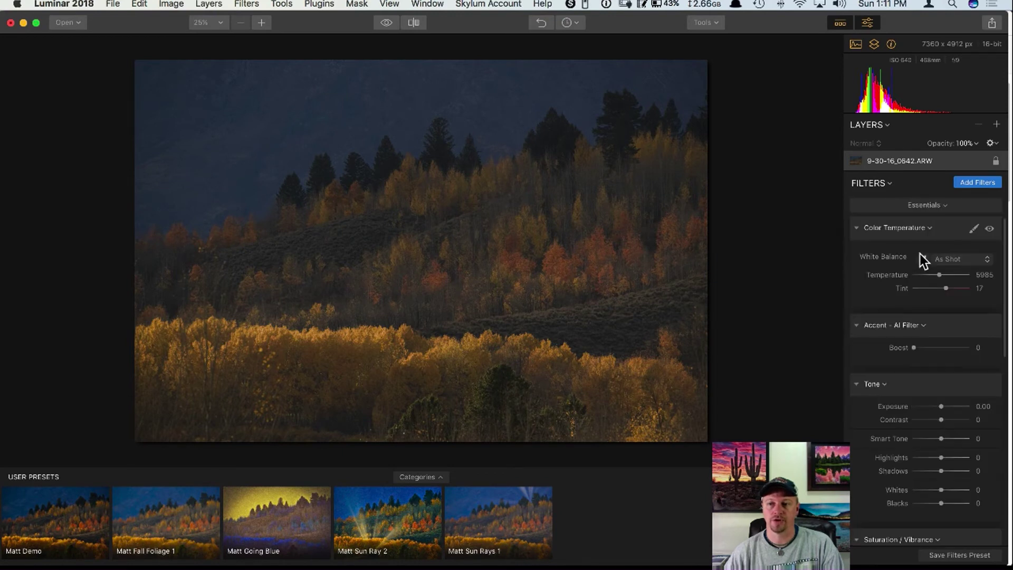
scroll(929, 390, "down", 15)
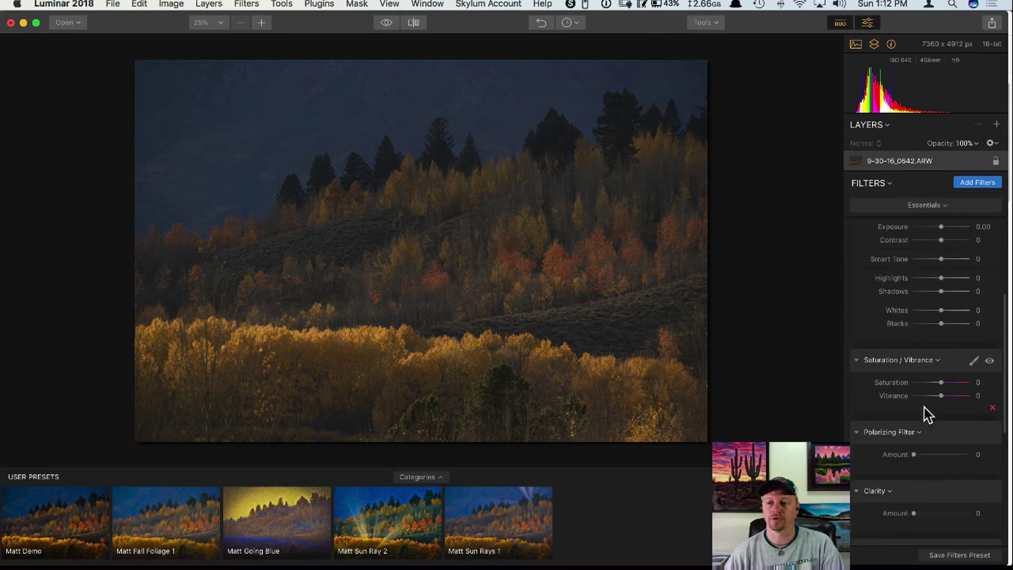
- Load the Landscape workspace, then delete all its filters to leave an empty stack
left_click(939, 206)
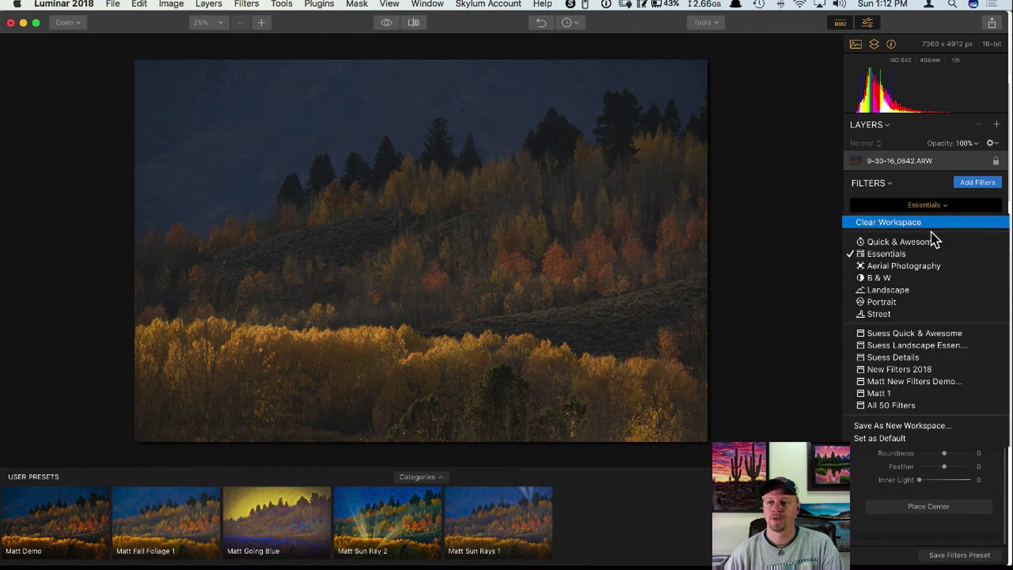
left_click(914, 289)
scroll(929, 267, "up", 10)
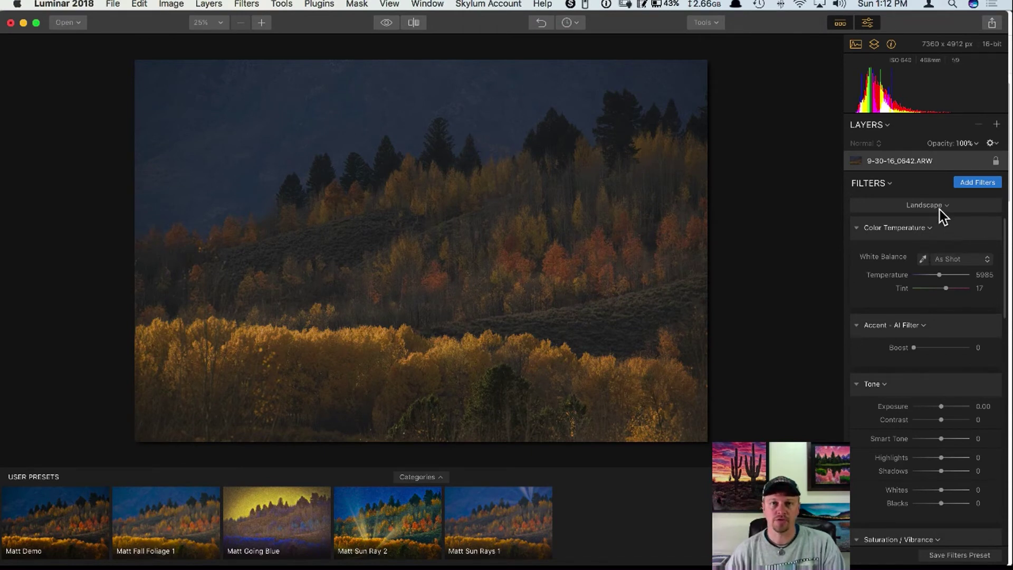
left_click(890, 183)
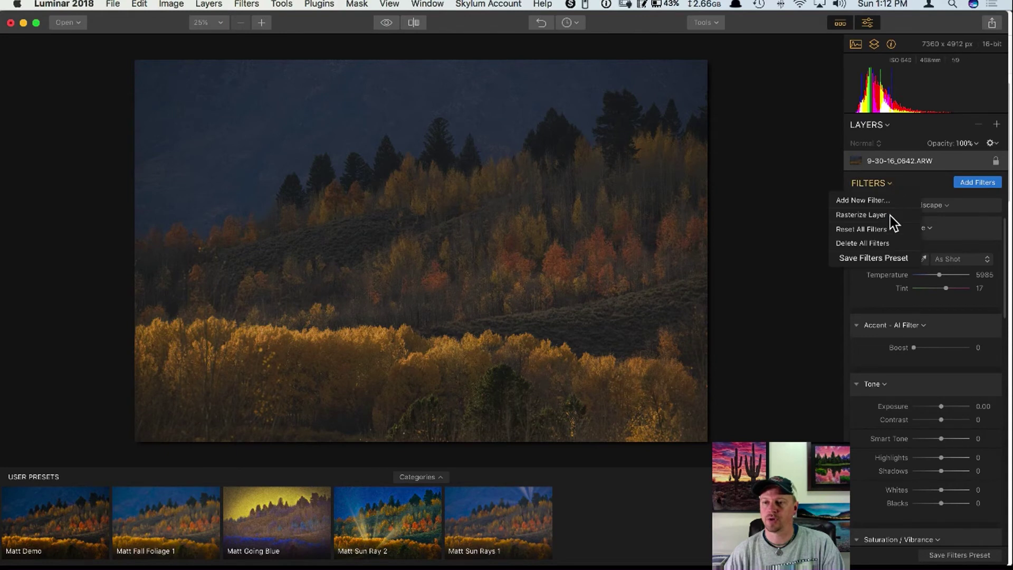
left_click(882, 242)
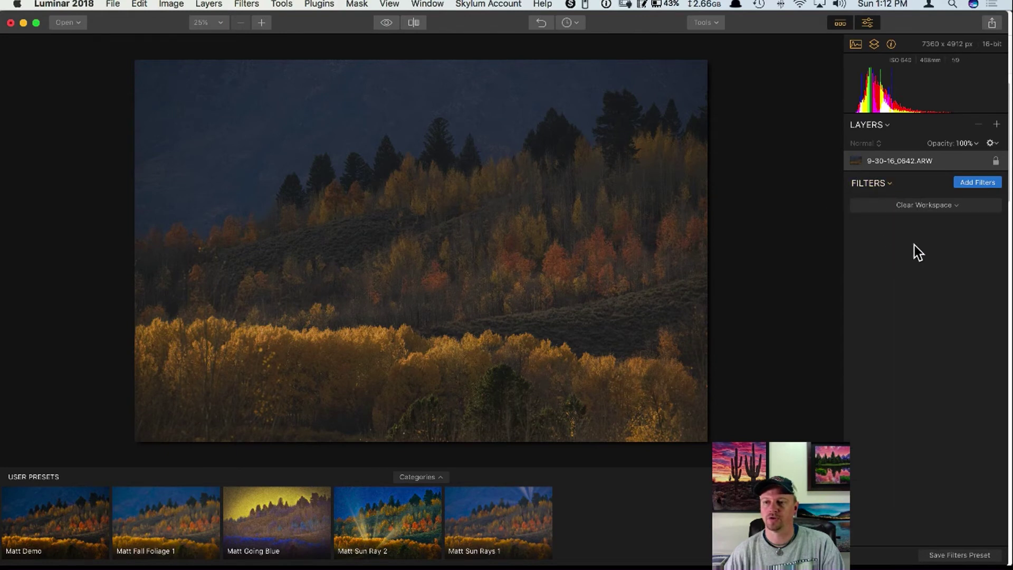
- Add the Saturation / Vibrance, Structure, Orton Effect and Vignette filters from the filters catalog
left_click(968, 182)
mouse_move(812, 252)
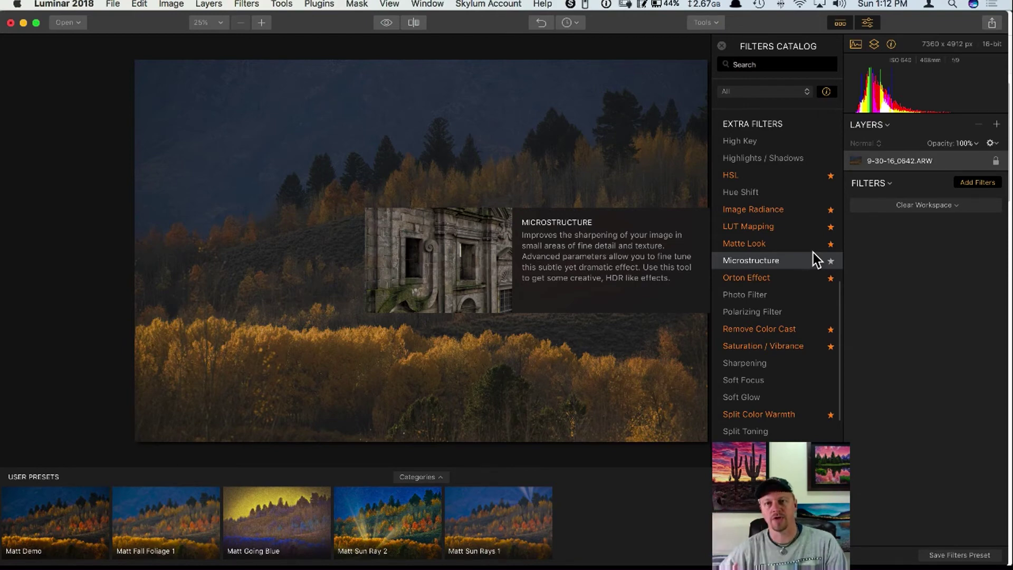
scroll(789, 274, "up", 1)
mouse_move(785, 277)
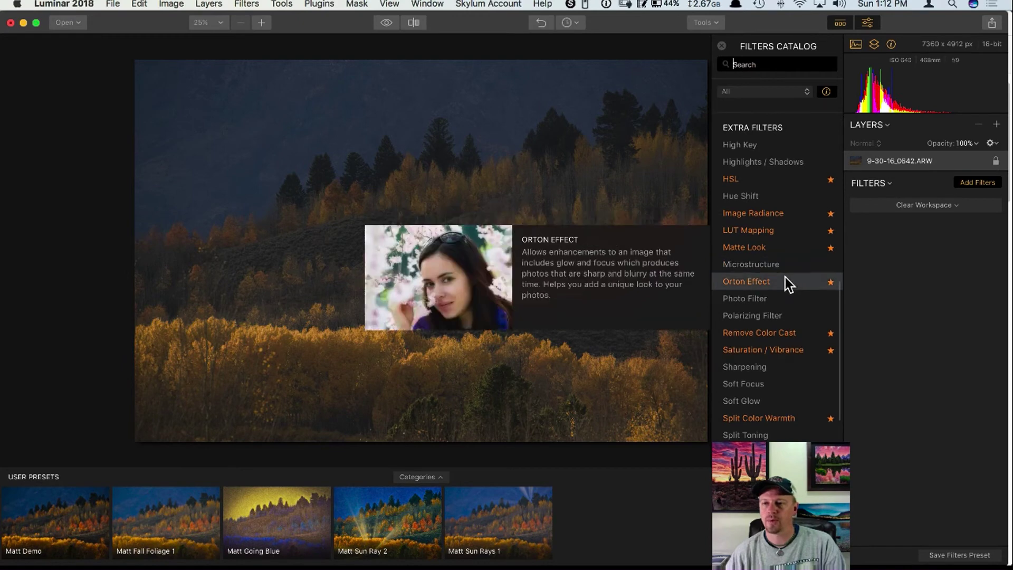
scroll(785, 278, "up", 10)
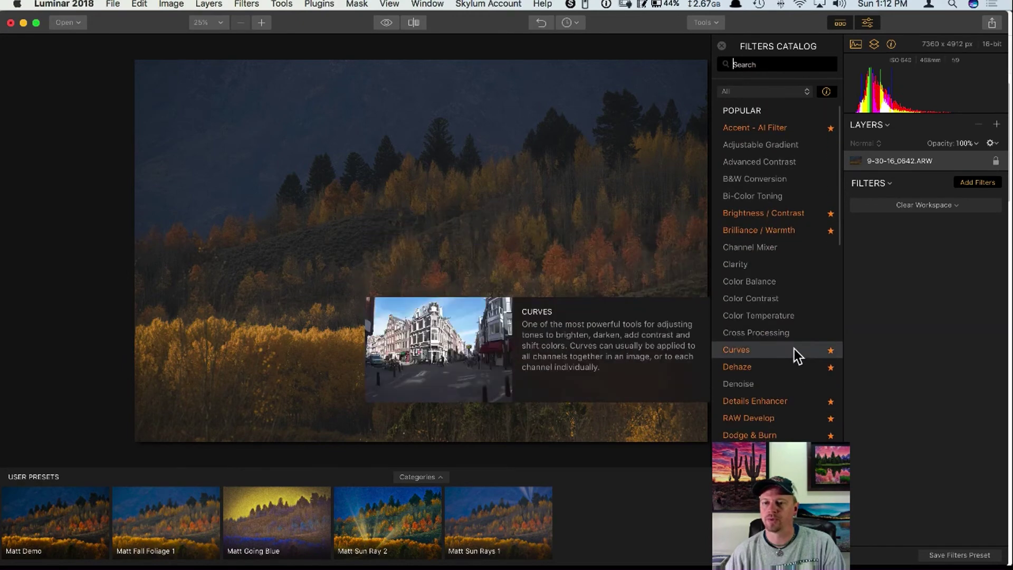
scroll(794, 349, "down", 5)
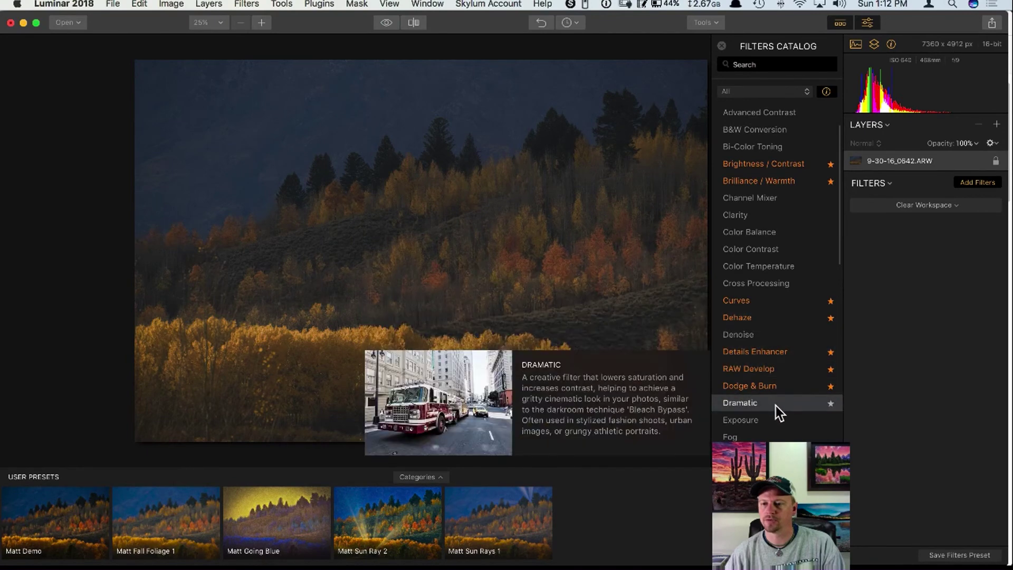
scroll(774, 405, "down", 2)
scroll(767, 364, "up", 1)
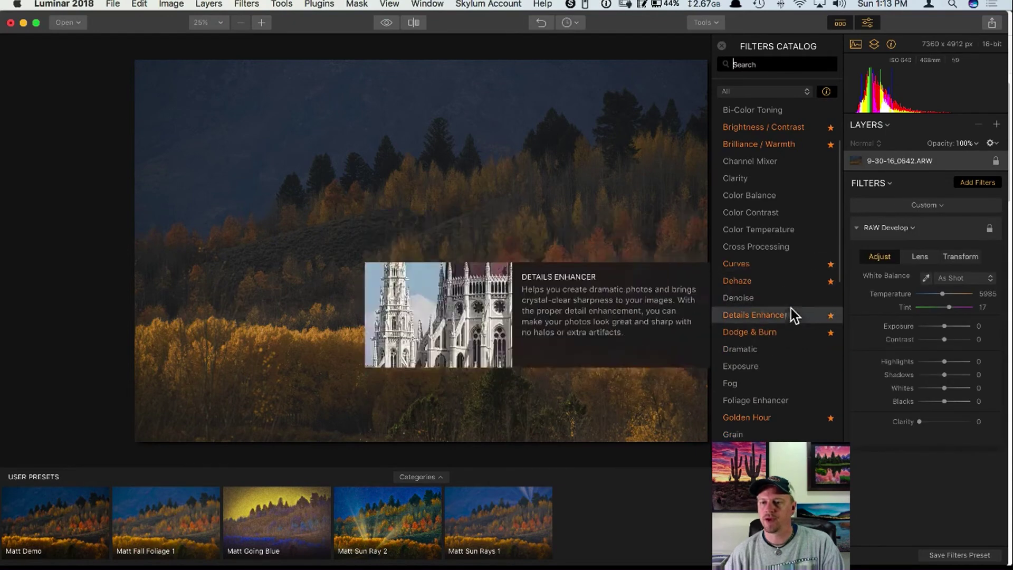
scroll(786, 328, "down", 10)
scroll(785, 343, "down", 6)
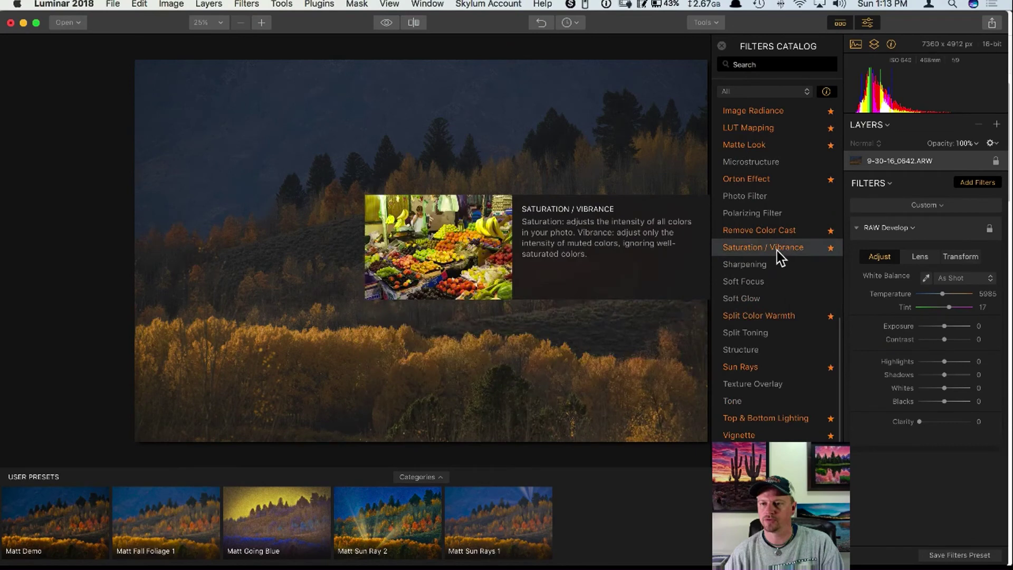
left_click(777, 250)
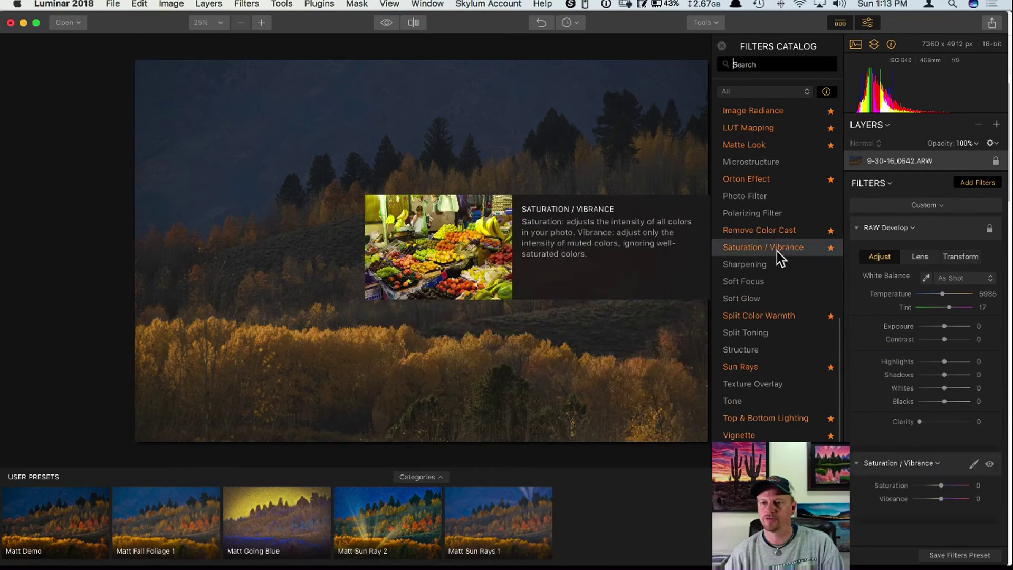
left_click(776, 349)
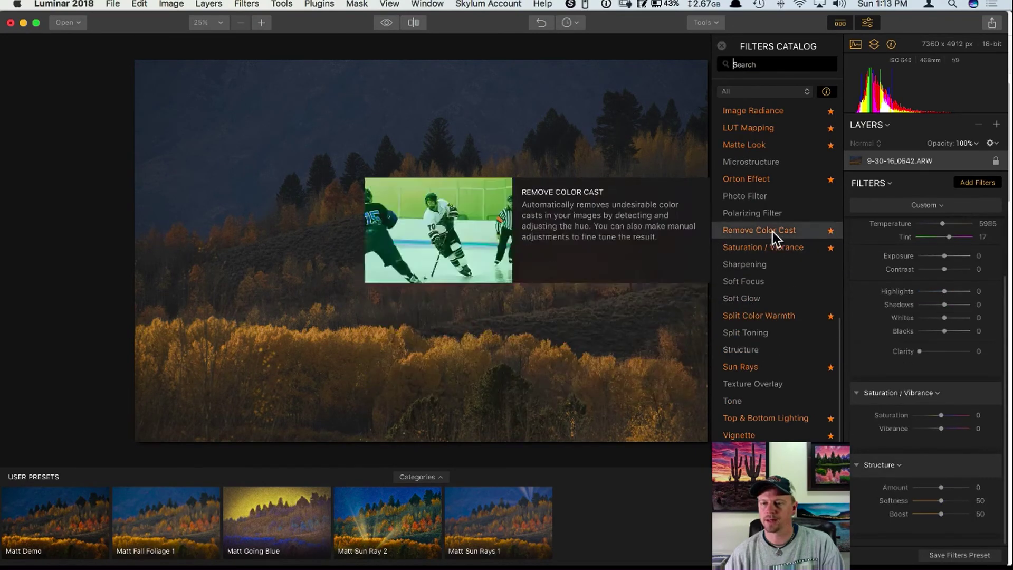
left_click(759, 178)
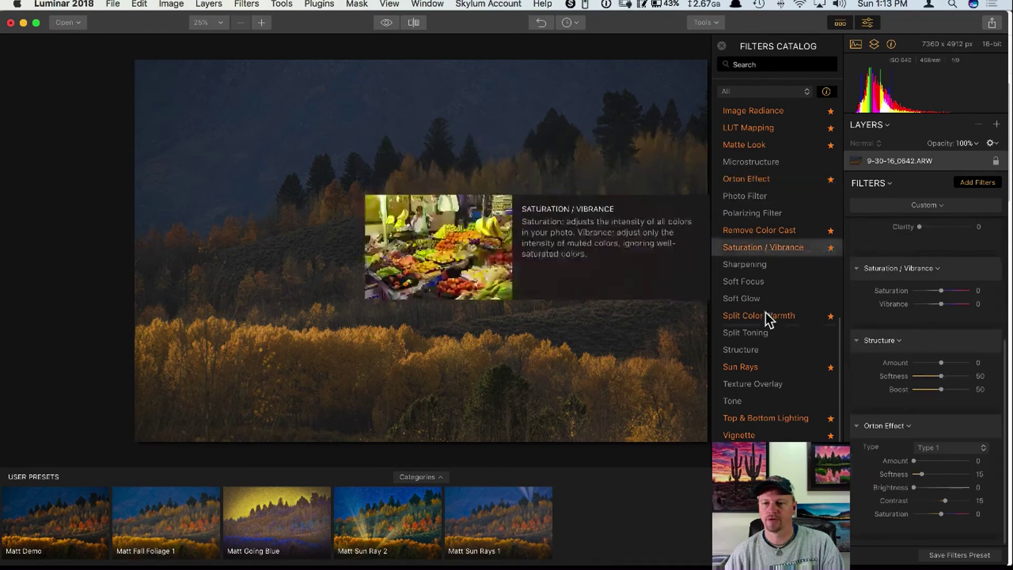
left_click(762, 434)
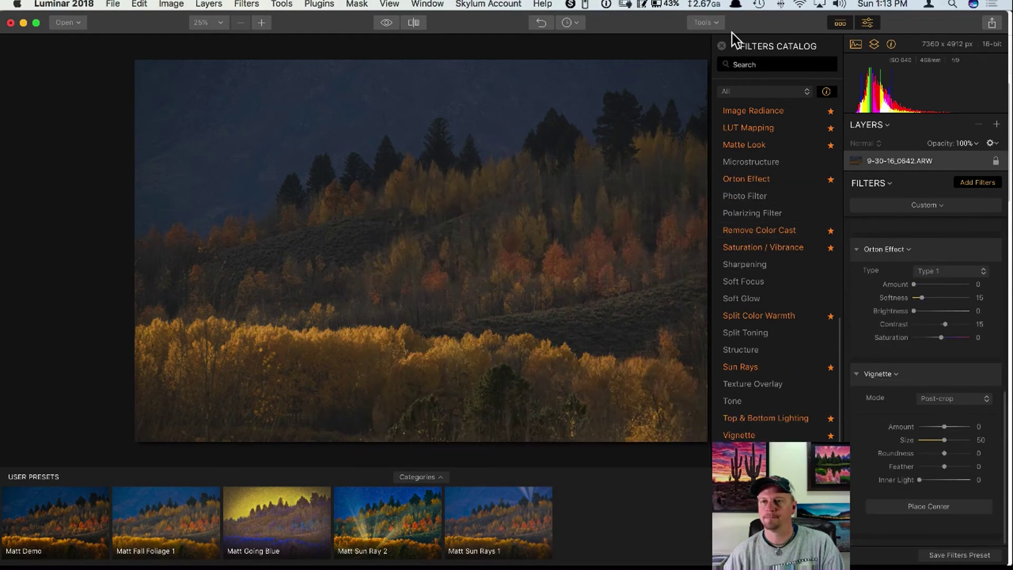
left_click(721, 45)
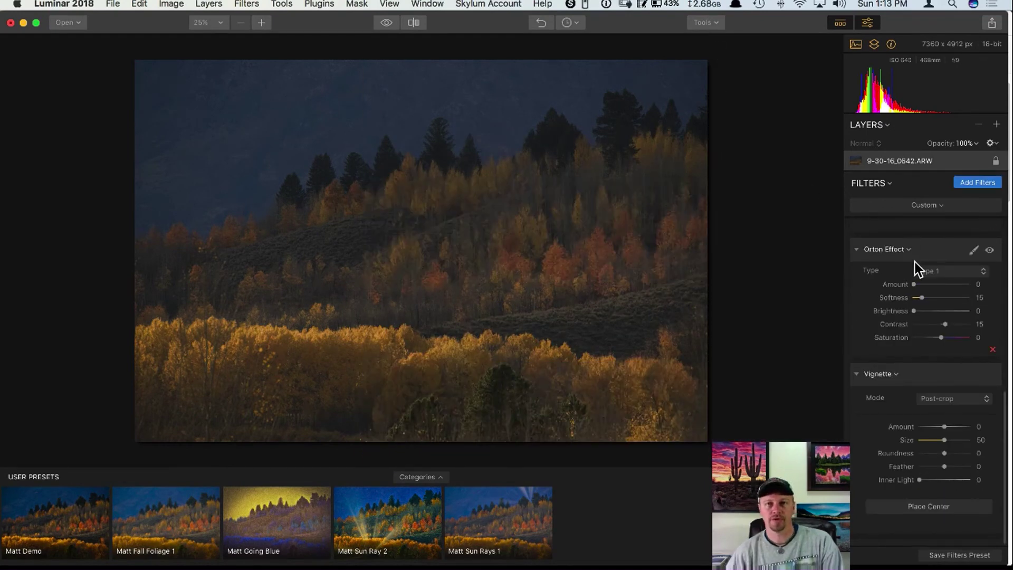
- Reorder the stack so Orton Effect sits above Vignette
left_click_drag(936, 375, 935, 267)
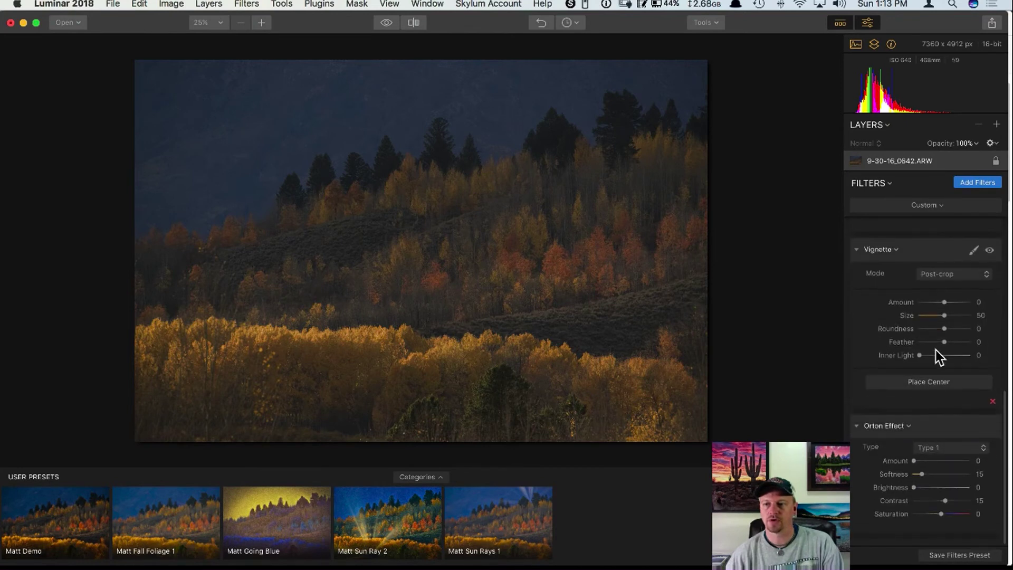
left_click_drag(938, 426, 945, 274)
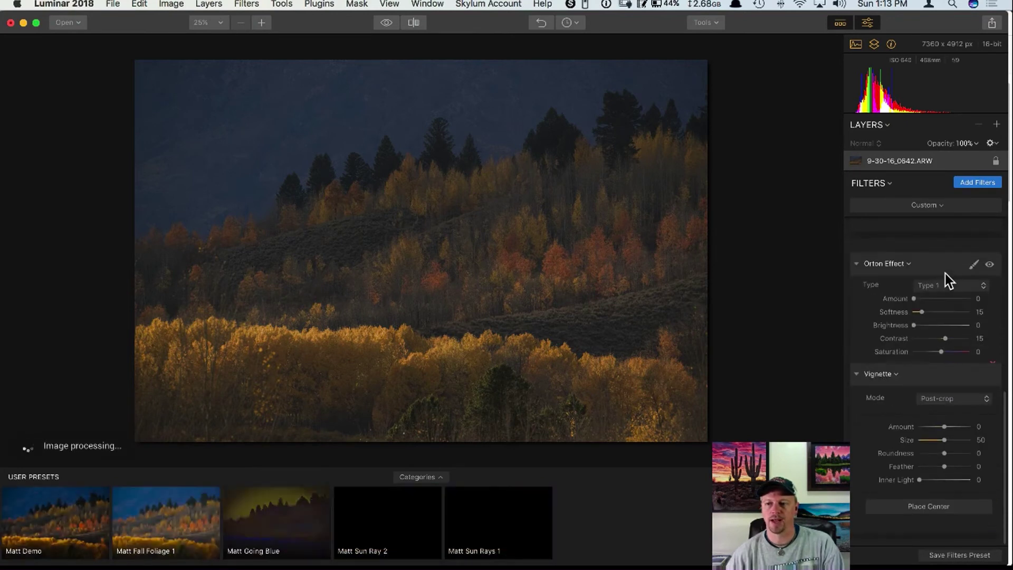
scroll(944, 275, "up", 5)
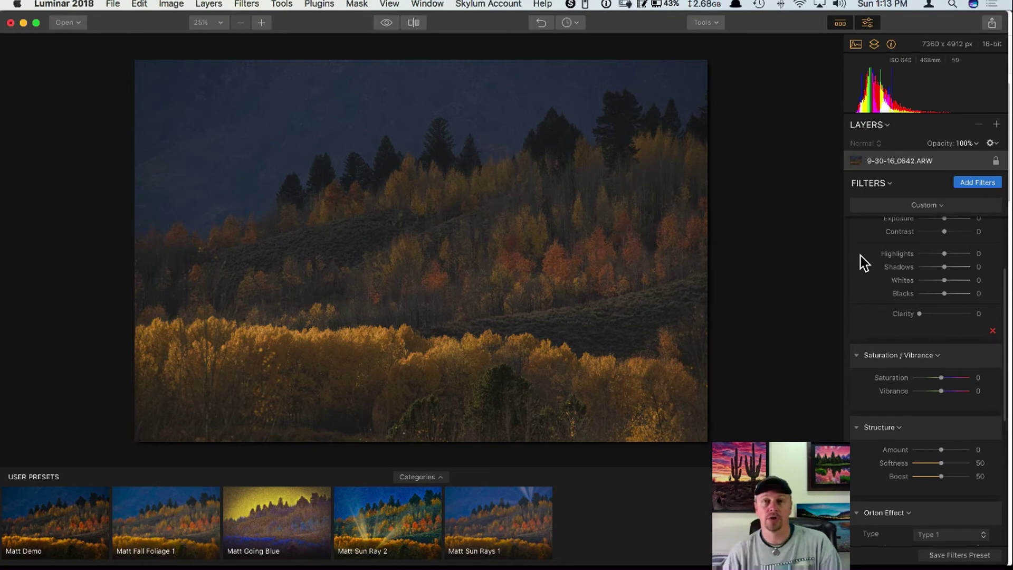
left_click(942, 206)
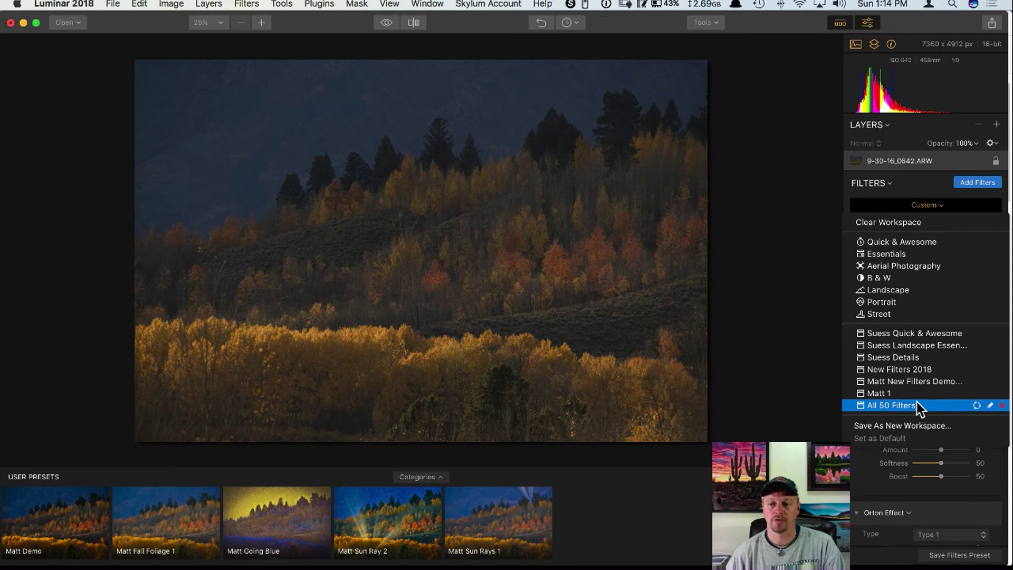
left_click(796, 264)
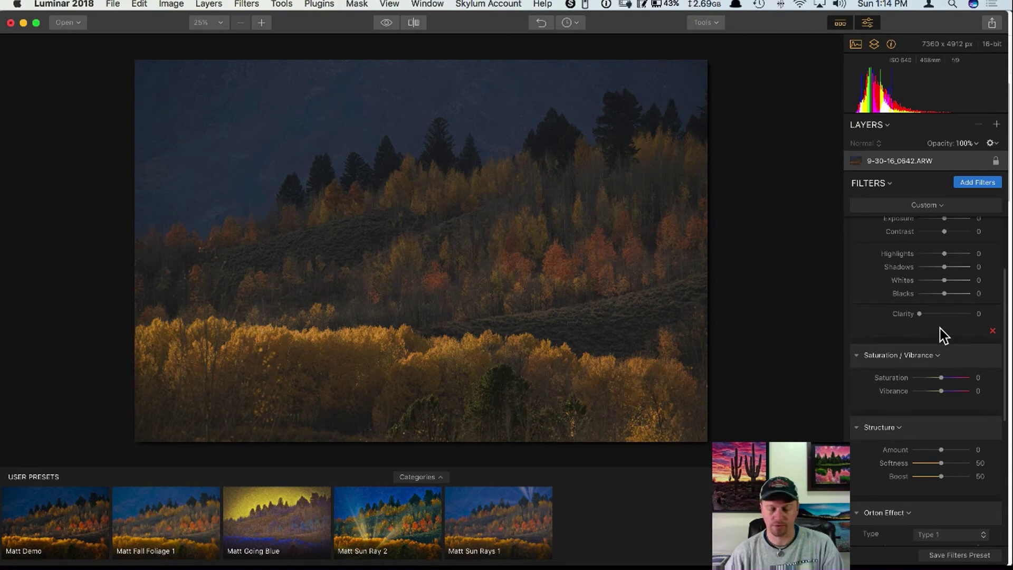
scroll(936, 253, "up", 3)
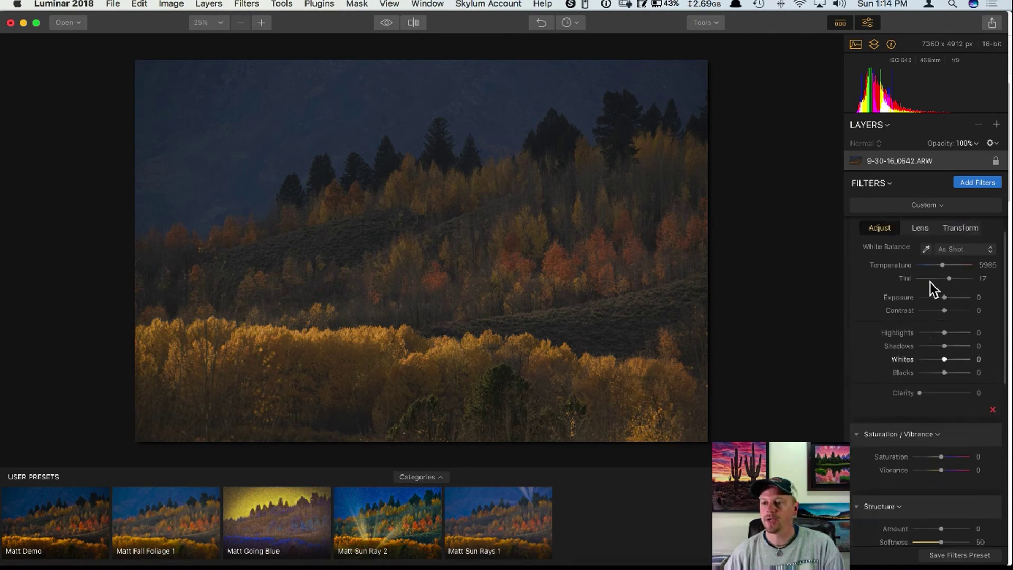
scroll(932, 261, "up", 1)
scroll(932, 258, "down", 6)
scroll(934, 256, "up", 7)
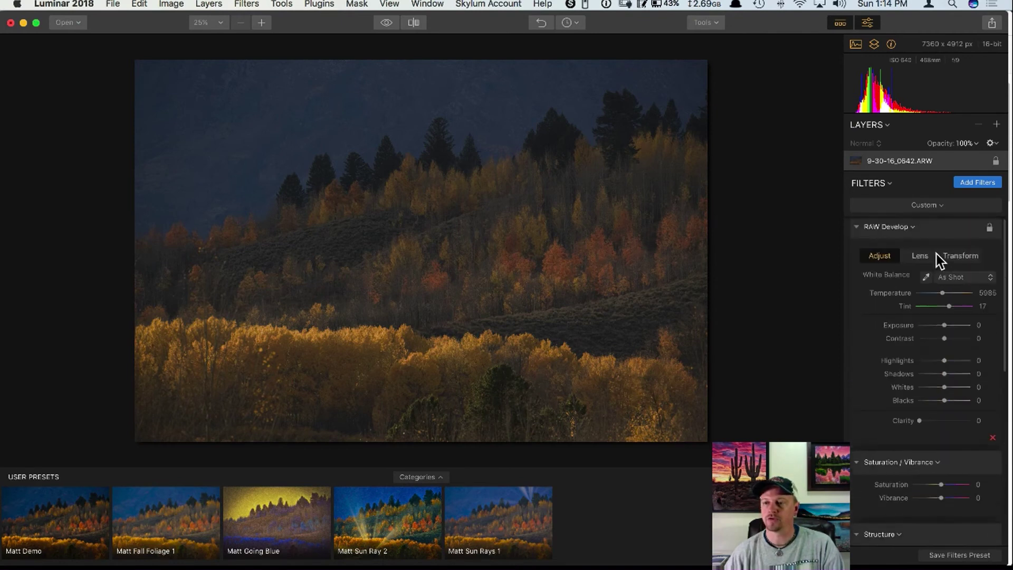
left_click(939, 207)
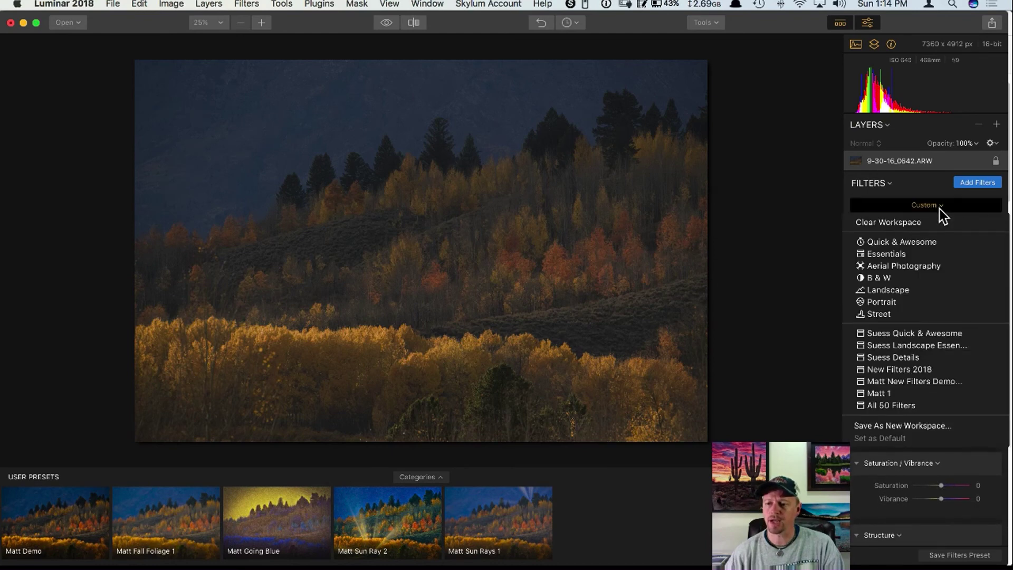
- Save the filter stack as workspace 'Matt Demo 2', then clear the workspace of all filters
left_click(925, 425)
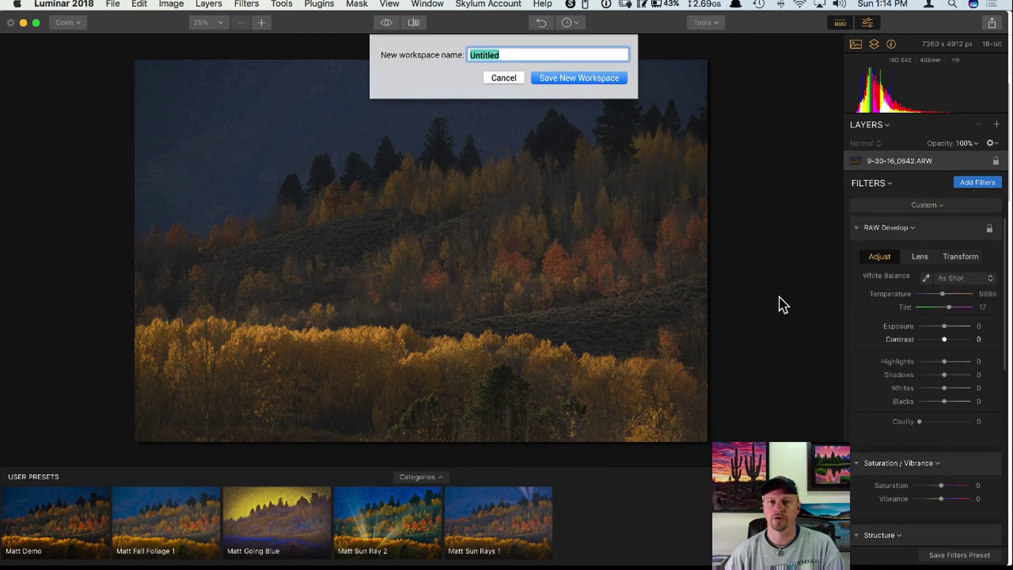
type("M")
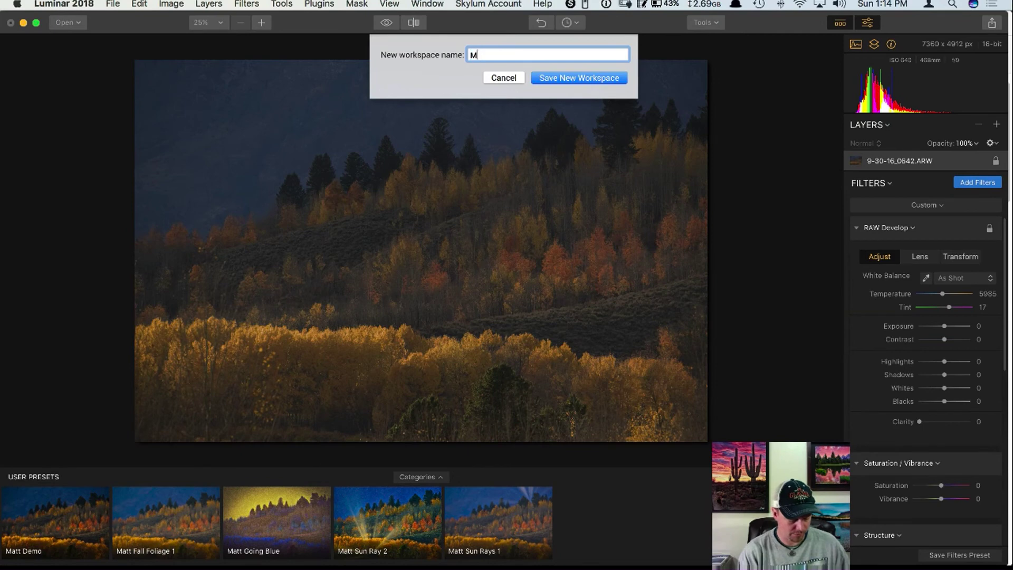
type("att Demo")
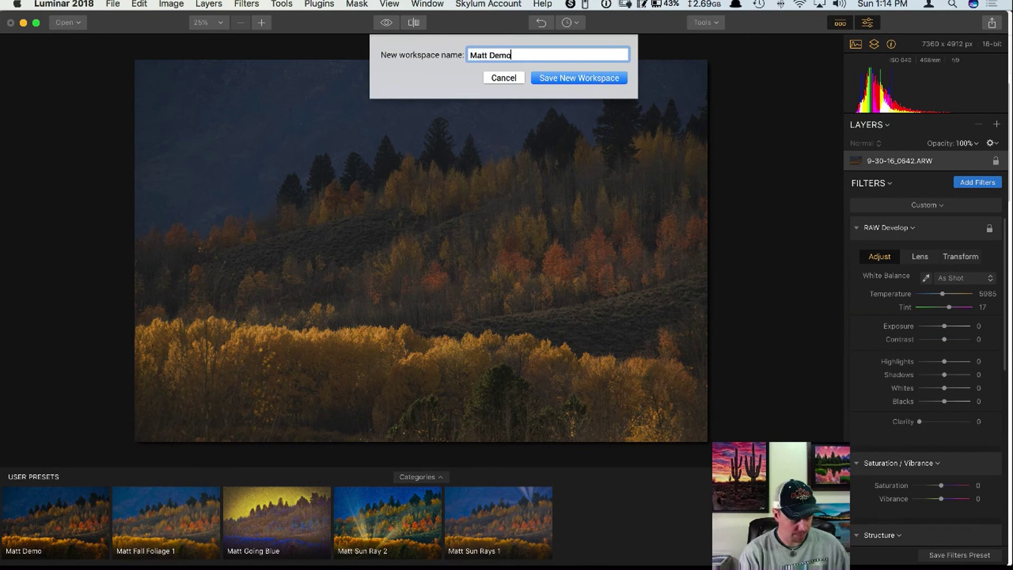
type(" 2")
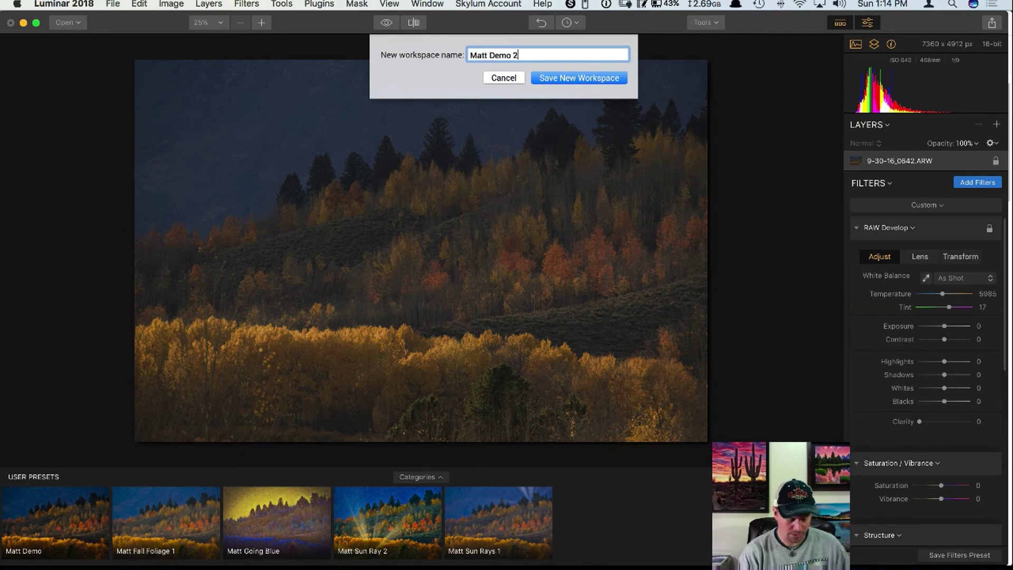
left_click(579, 77)
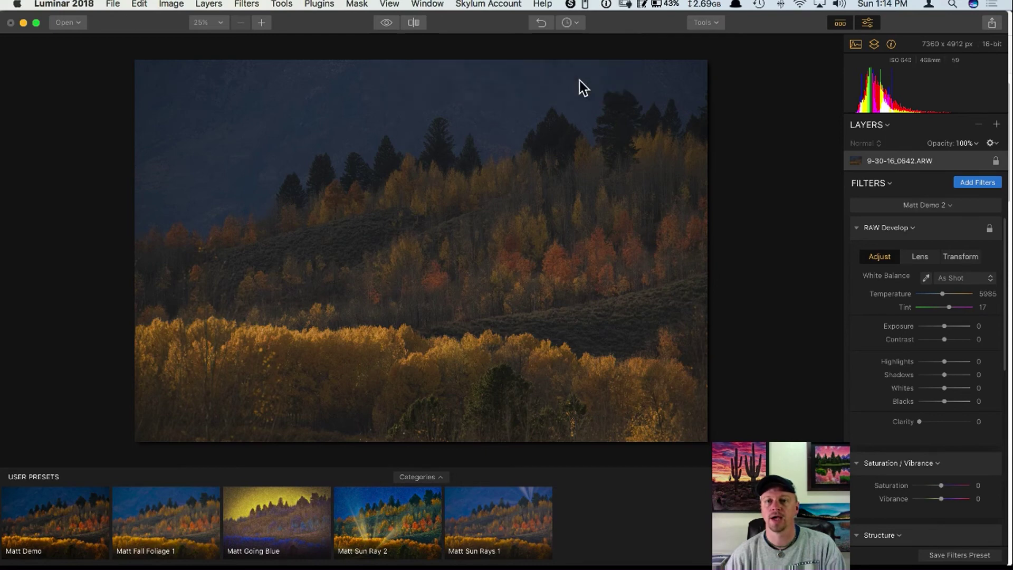
left_click(945, 205)
left_click(908, 222)
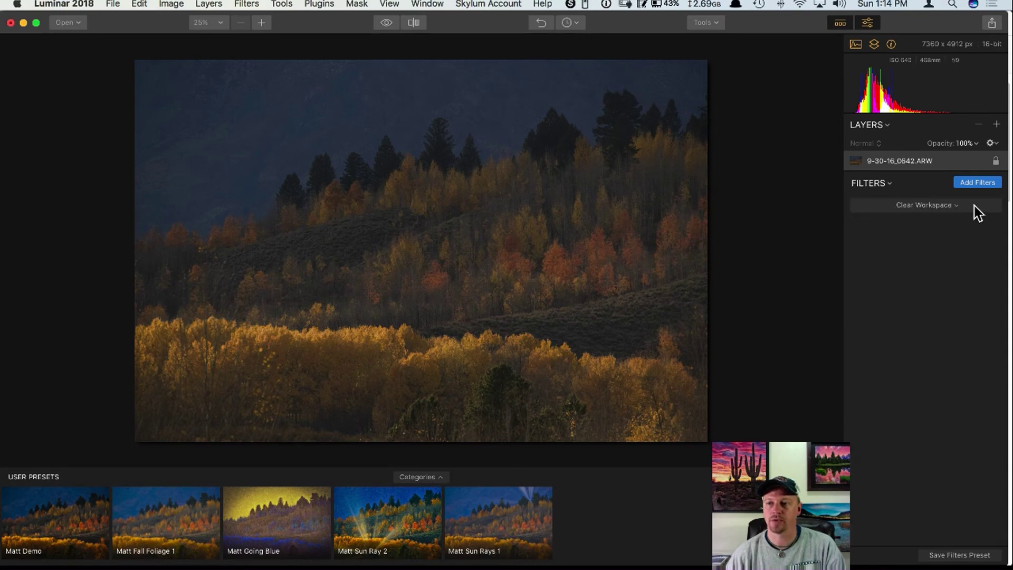
- Load the 'Matt Demo 2' workspace and review its restored filters in the panel
left_click(945, 206)
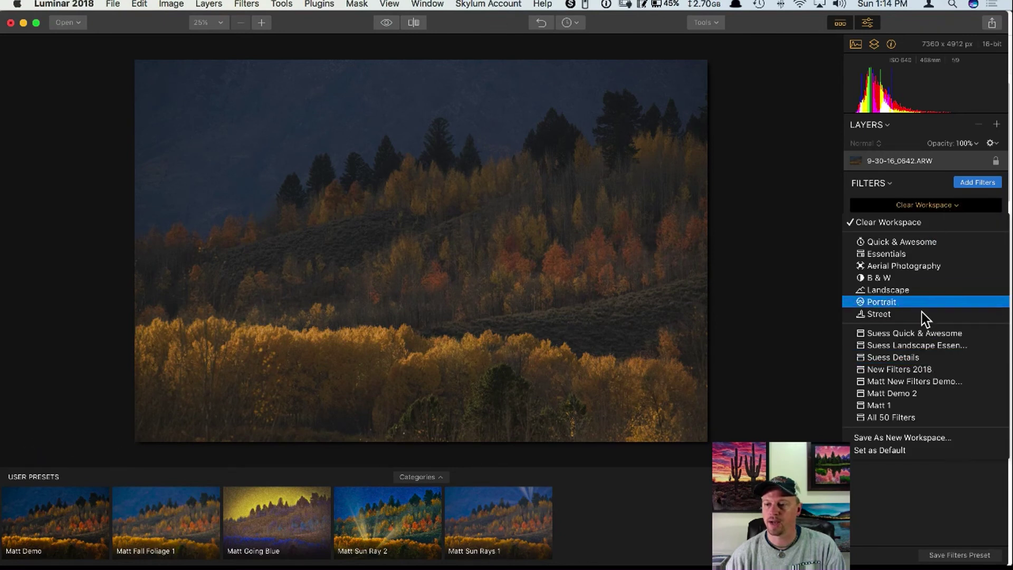
left_click(921, 394)
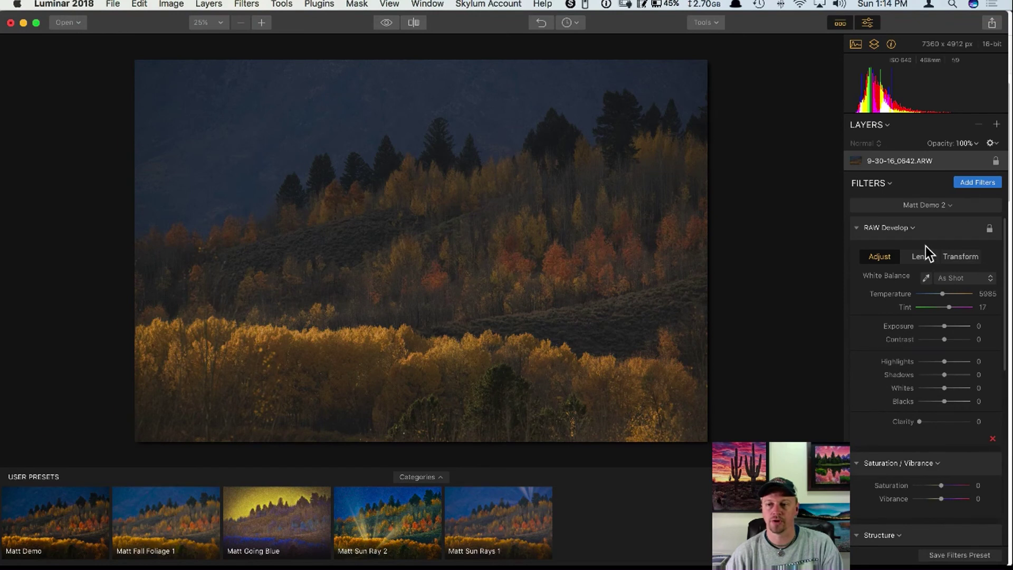
left_click(937, 204)
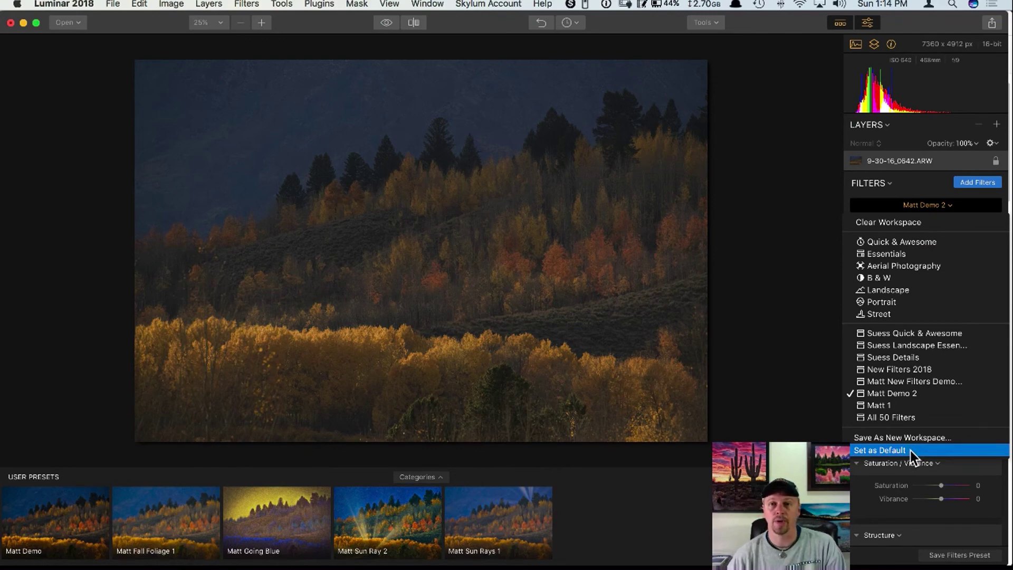
left_click(789, 272)
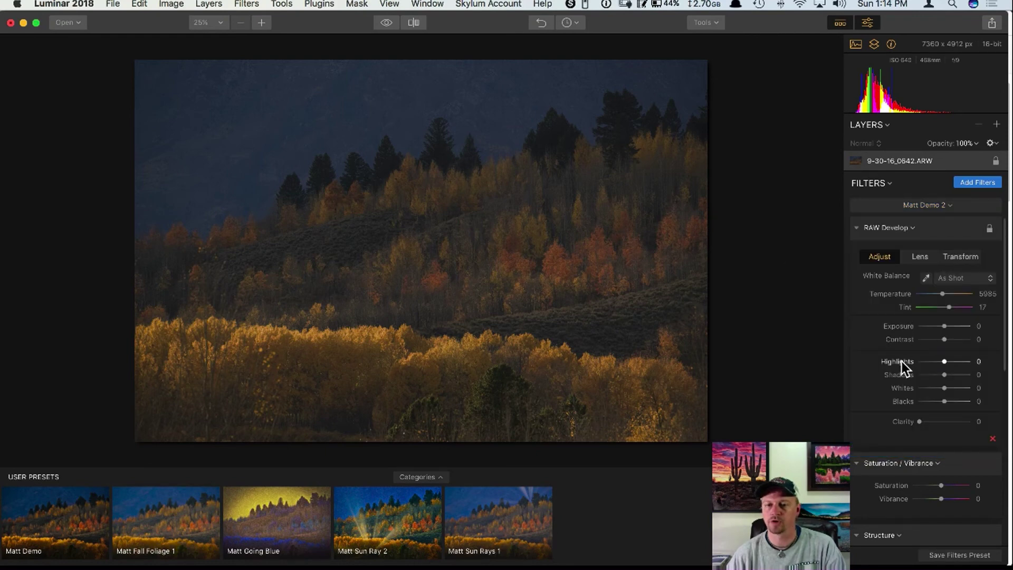
scroll(904, 364, "down", 3)
scroll(903, 364, "down", 8)
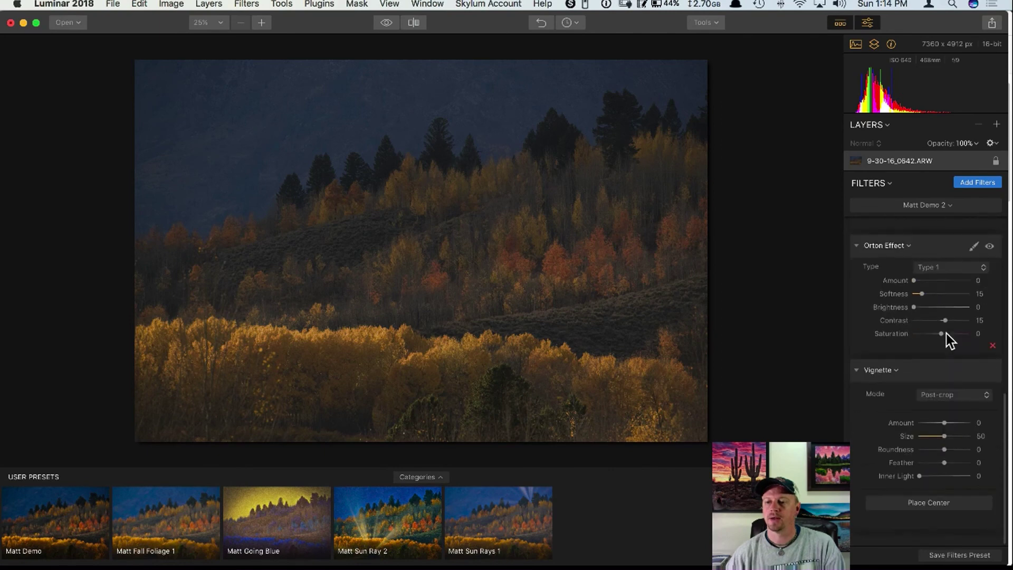
scroll(908, 280, "up", 10)
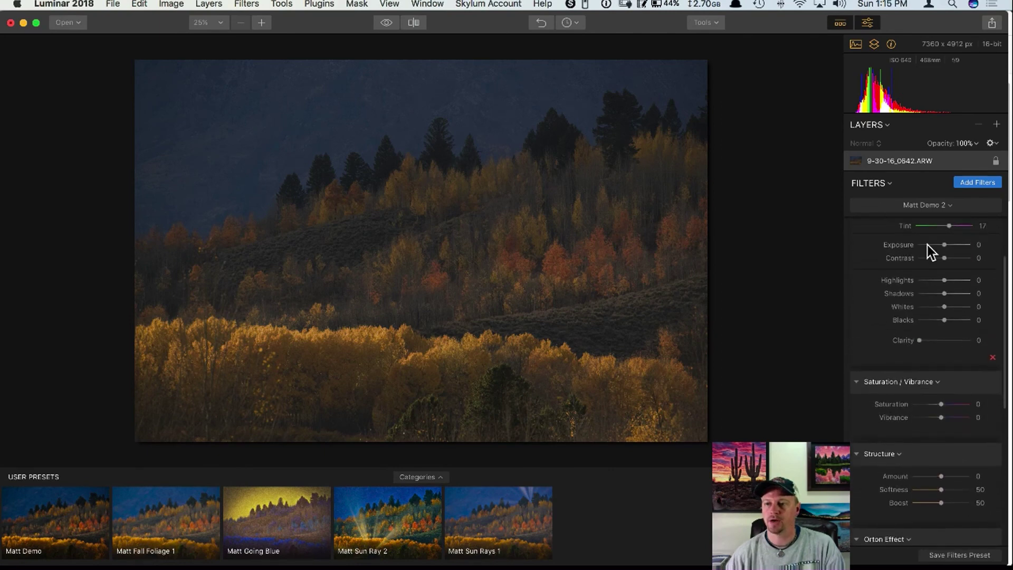
- Add a Remove Color Cast filter and move it directly above Saturation / Vibrance
left_click(968, 183)
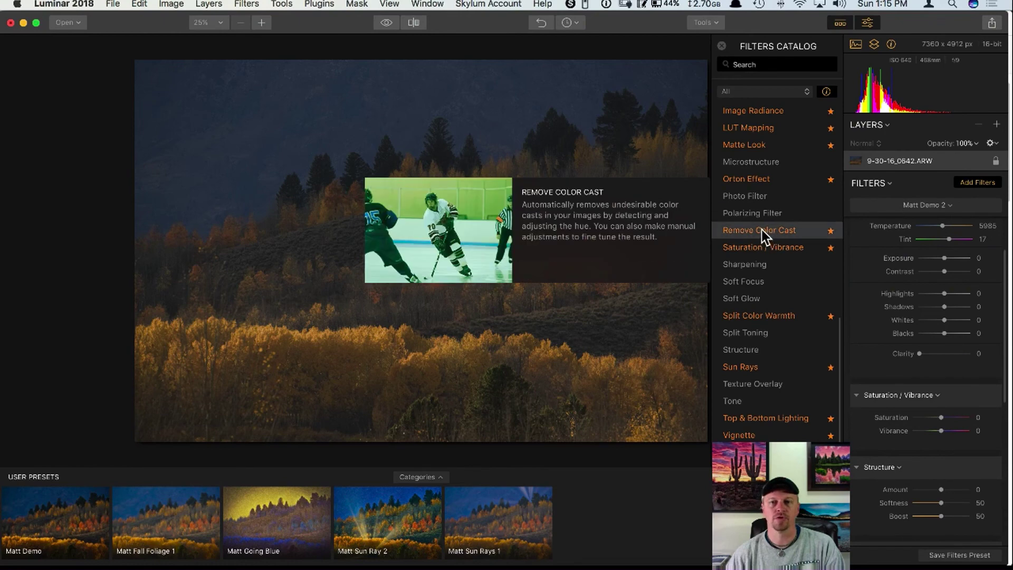
left_click(761, 230)
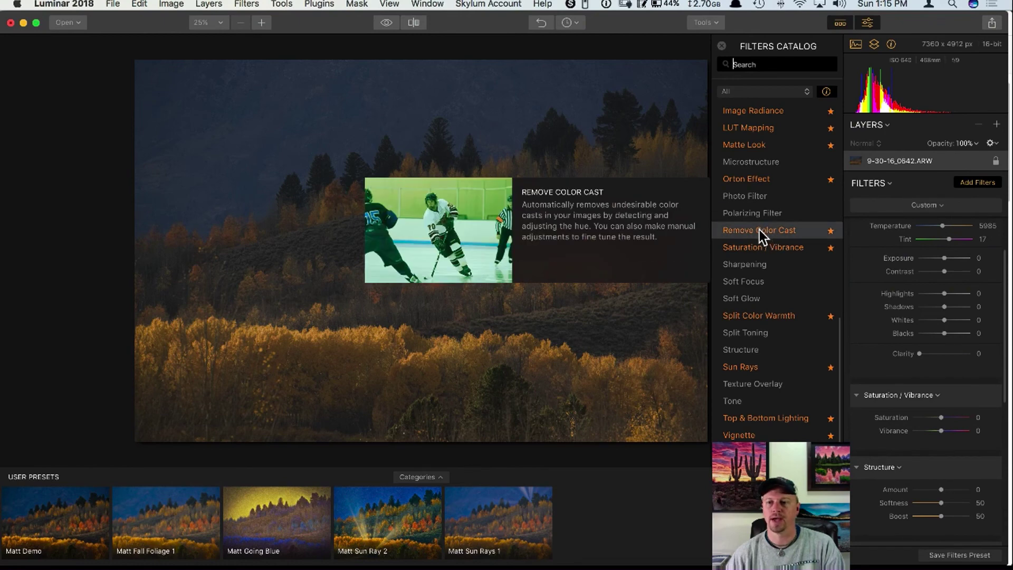
left_click(722, 45)
left_click_drag(949, 467, 932, 225)
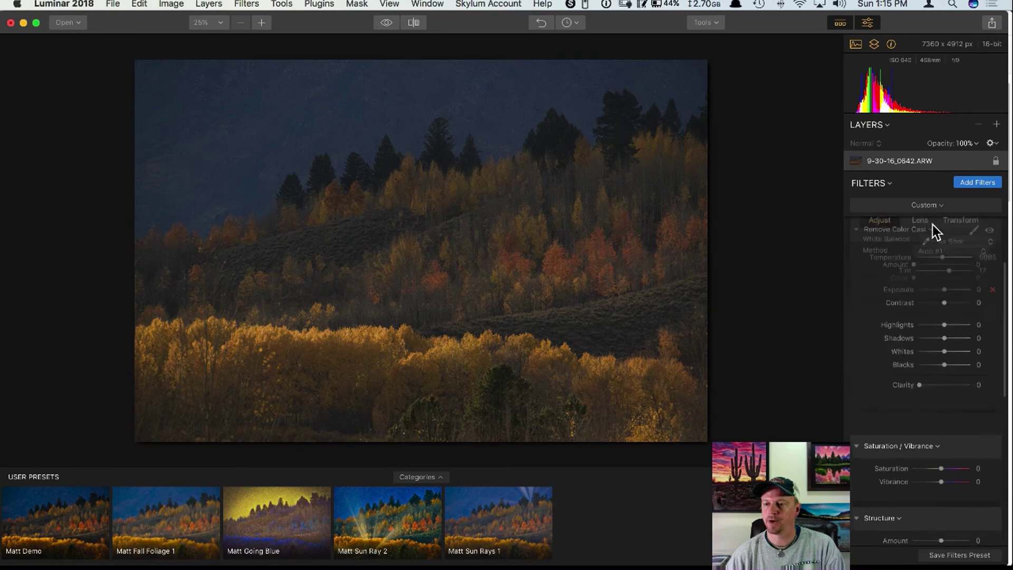
left_click_drag(927, 265, 945, 454)
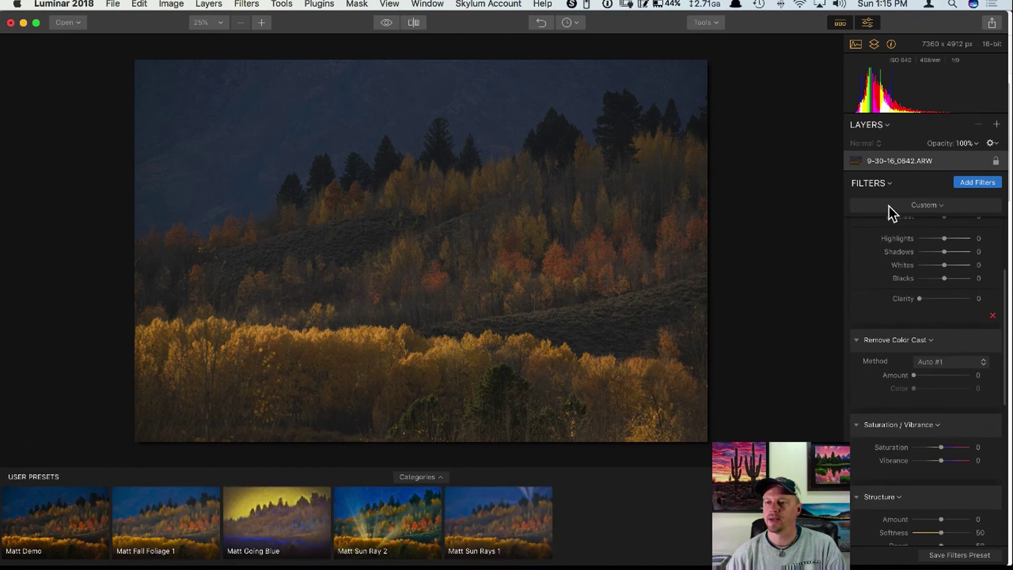
left_click(939, 208)
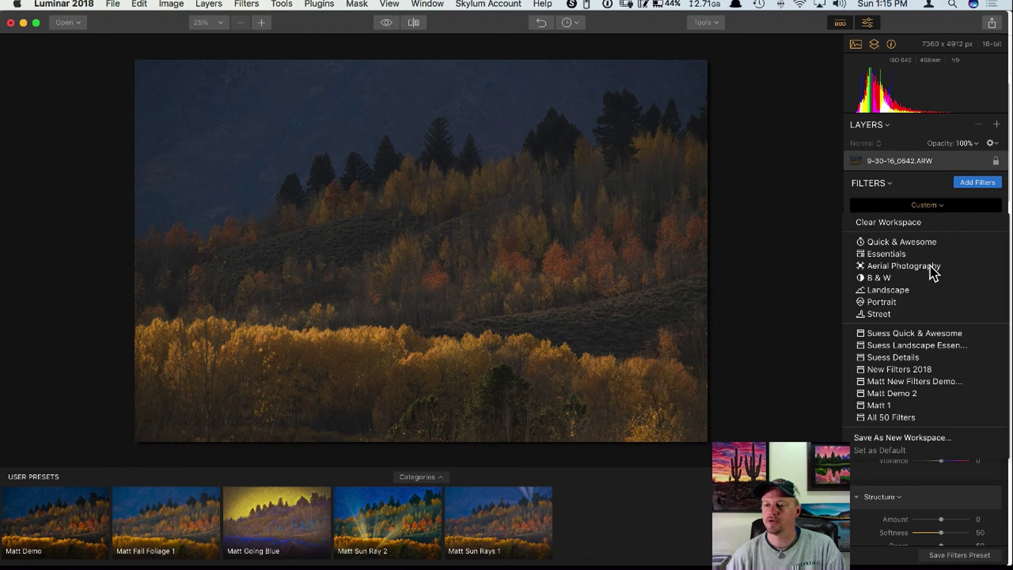
- Overwrite 'Matt Demo 2' with the current stack, leaving its name unchanged
left_click(977, 393)
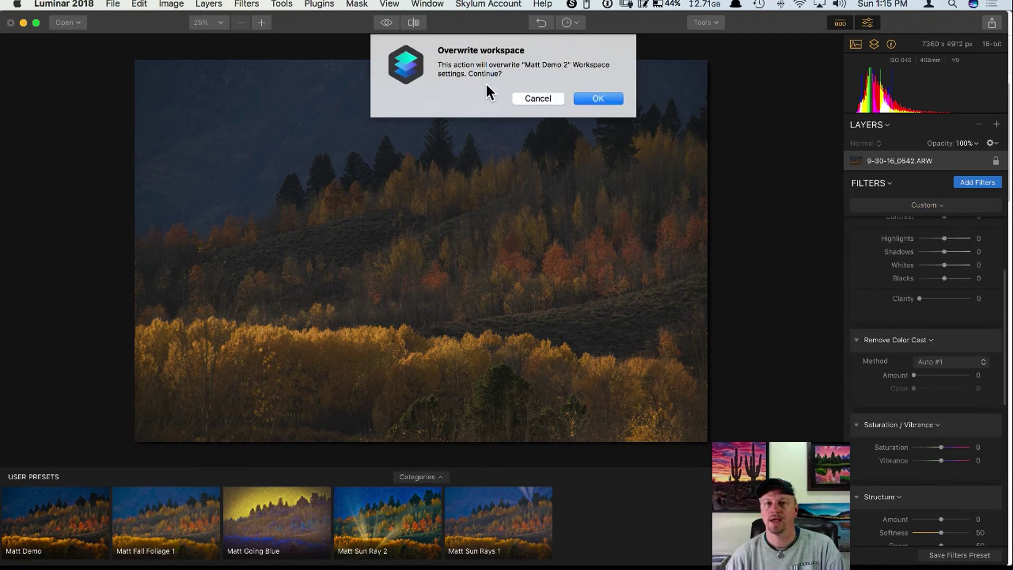
left_click(594, 96)
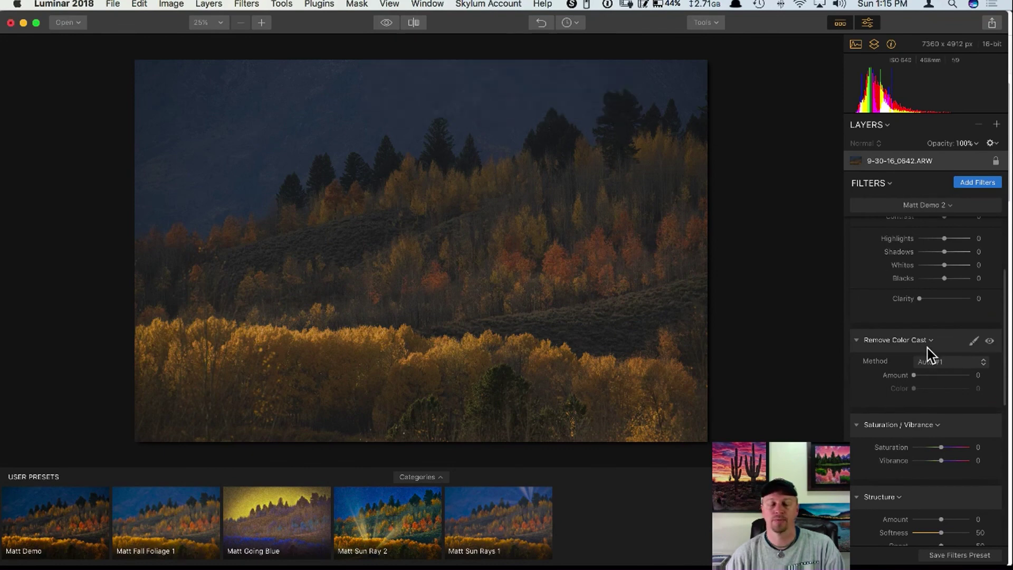
left_click(949, 207)
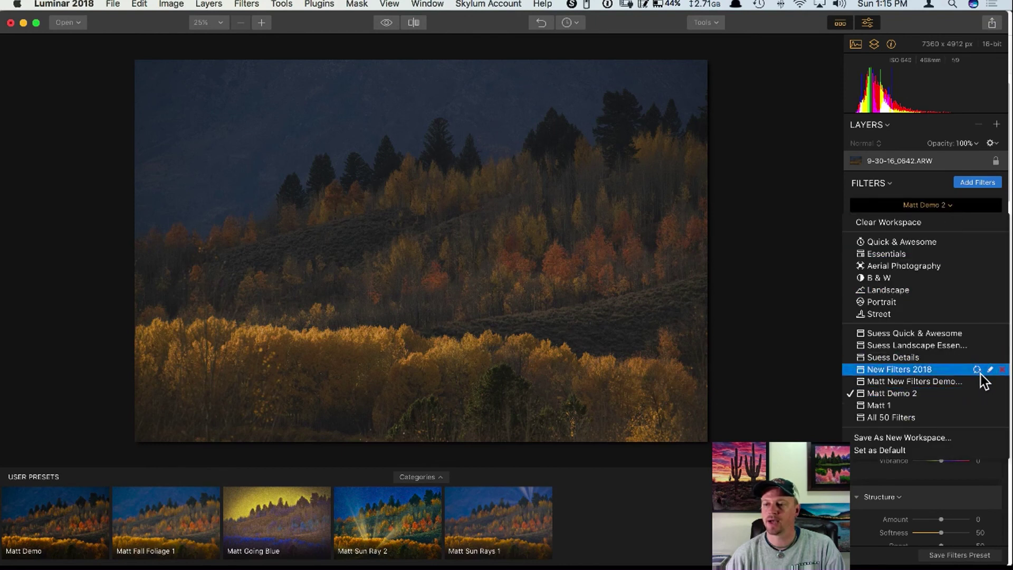
left_click(990, 394)
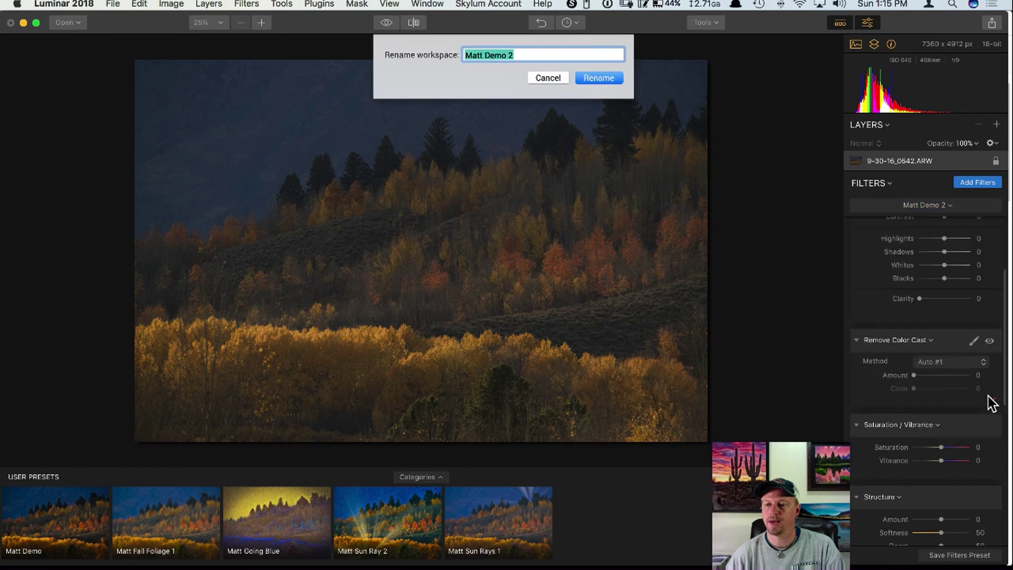
left_click(540, 77)
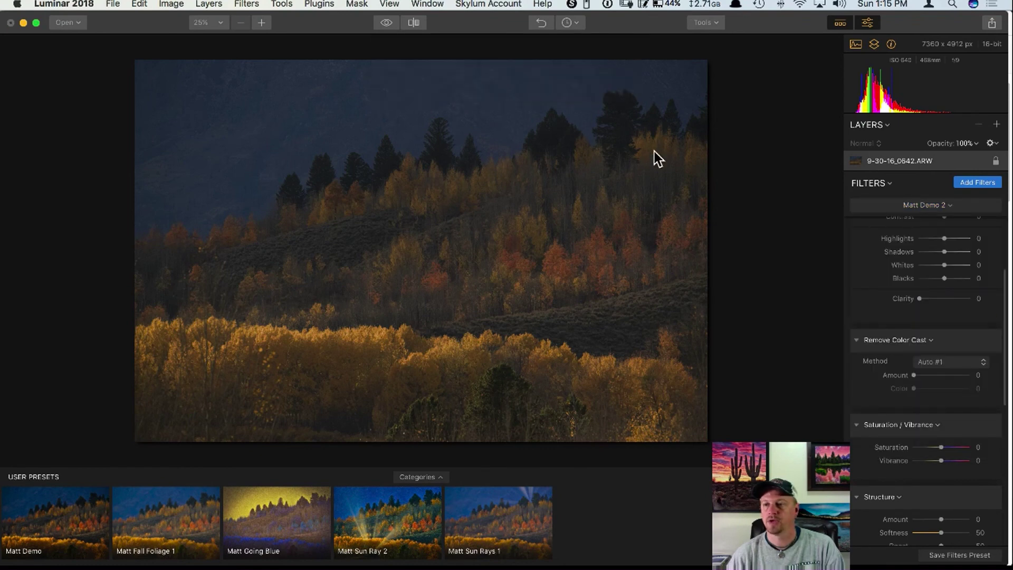
left_click(952, 205)
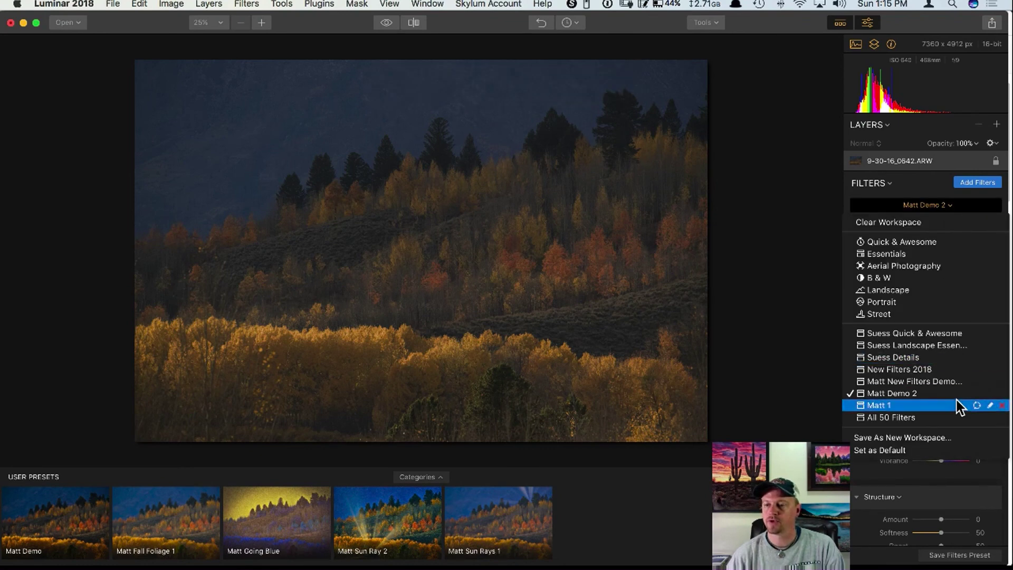
mouse_move(955, 396)
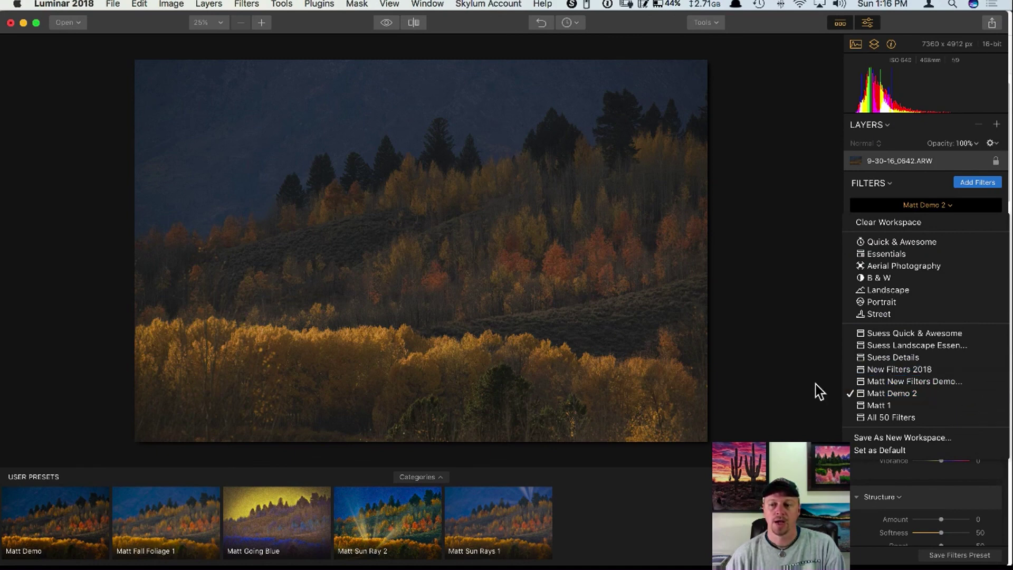
left_click(745, 352)
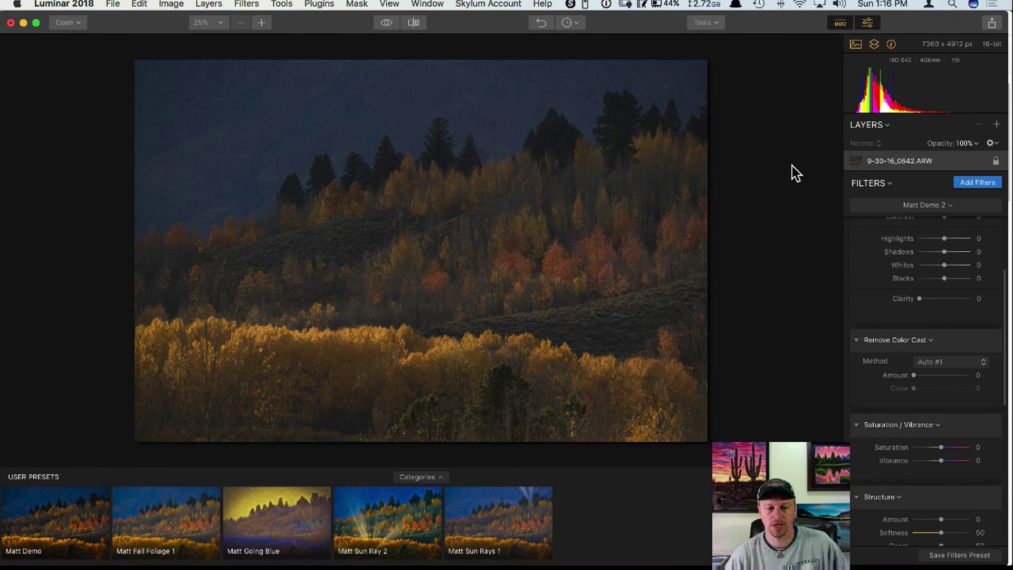
- Show the free Luminar 2018 presets and workspaces page in Firefox
key("super+Tab")
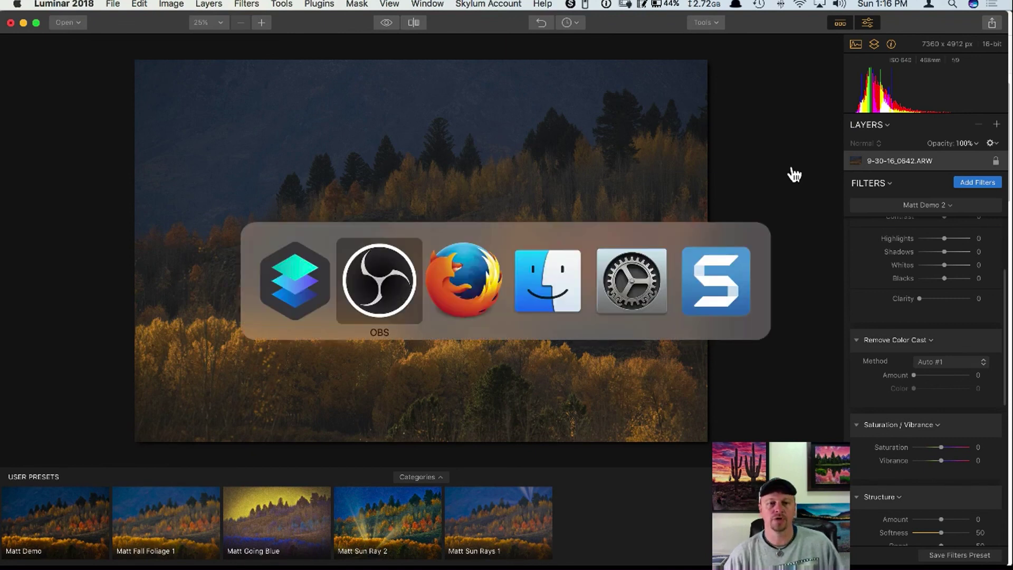
key("super+Tab")
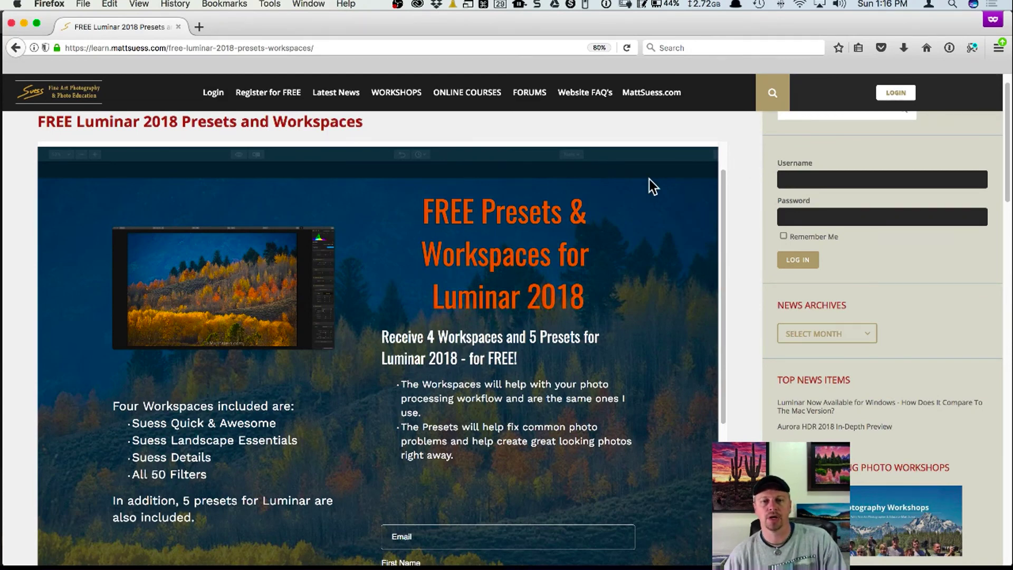
scroll(649, 179, "down", 2)
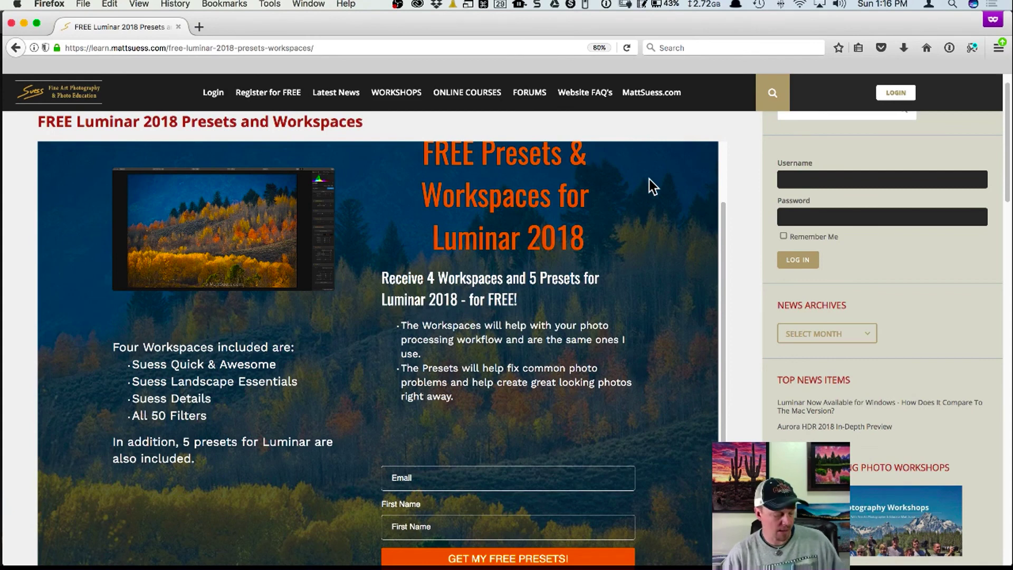
- Cut the OBS broadcast to the We Will Begin Shortly intro scene
key("super+Tab")
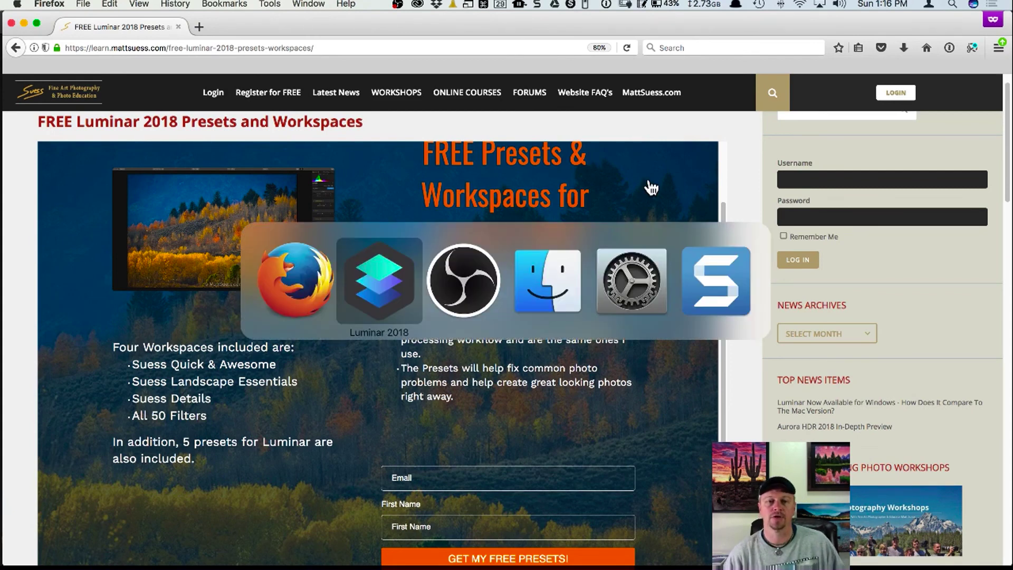
key("super+Tab")
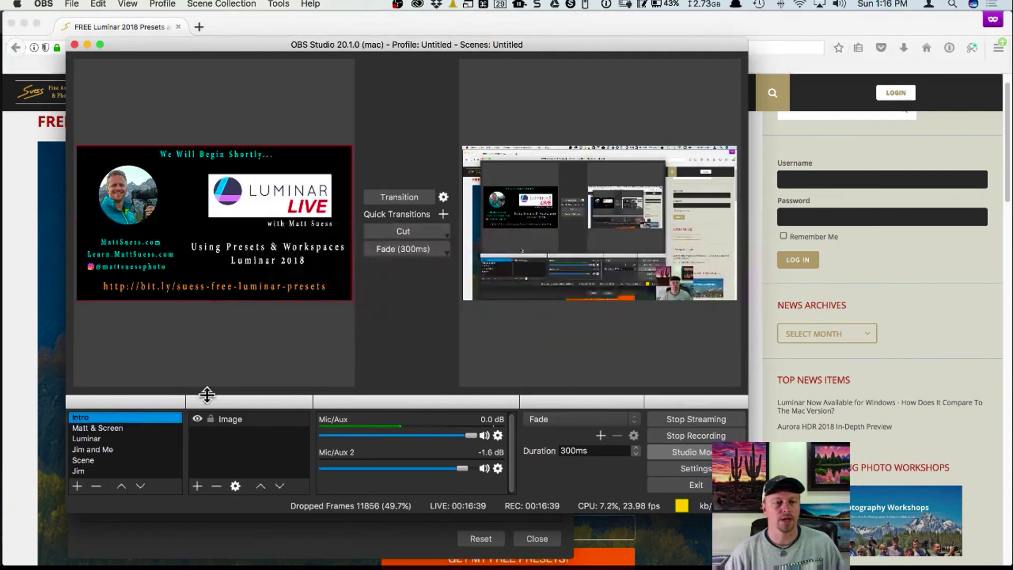
left_click(400, 196)
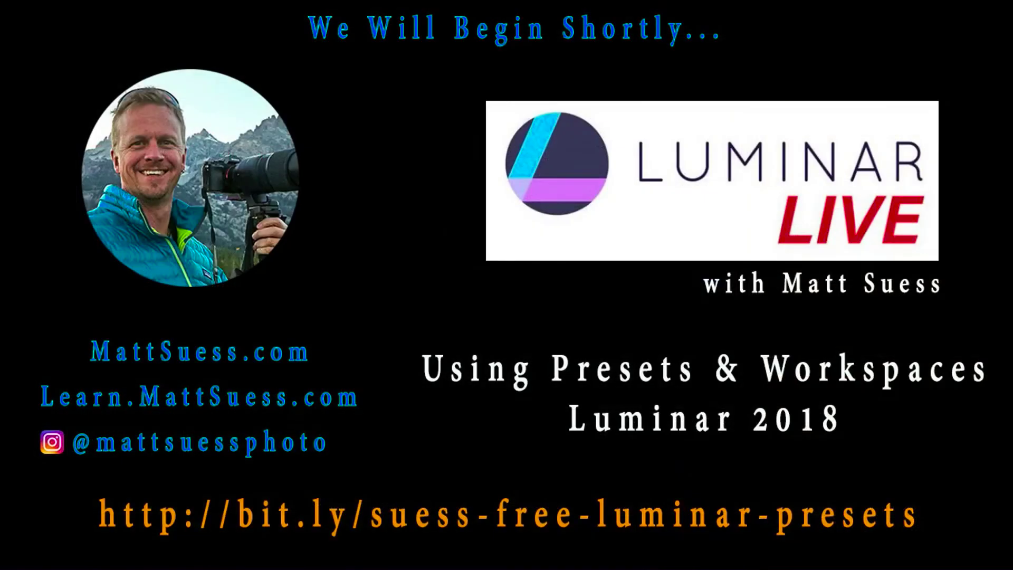